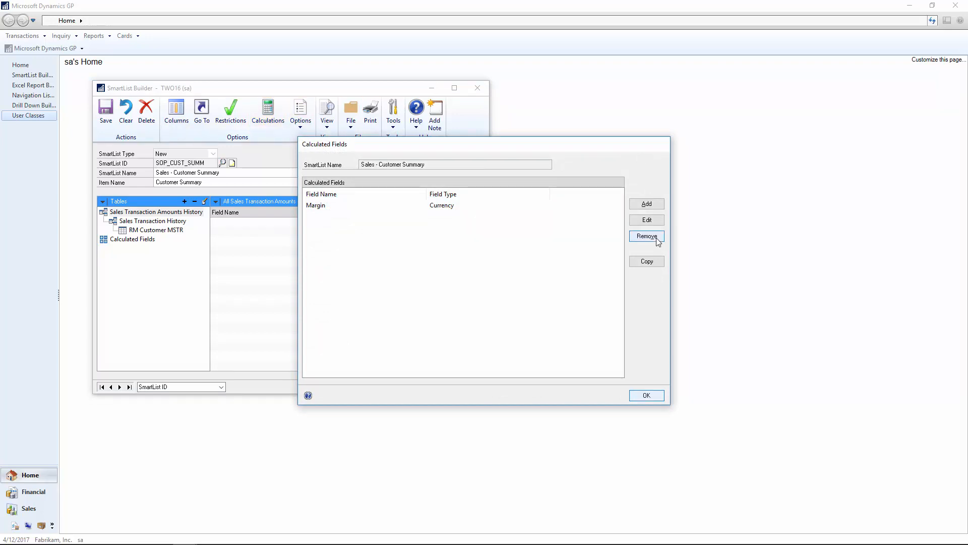
# Add an Integer calculated field named Customer Go To with the calculation 2 and save it.
pyautogui.click(657, 208)
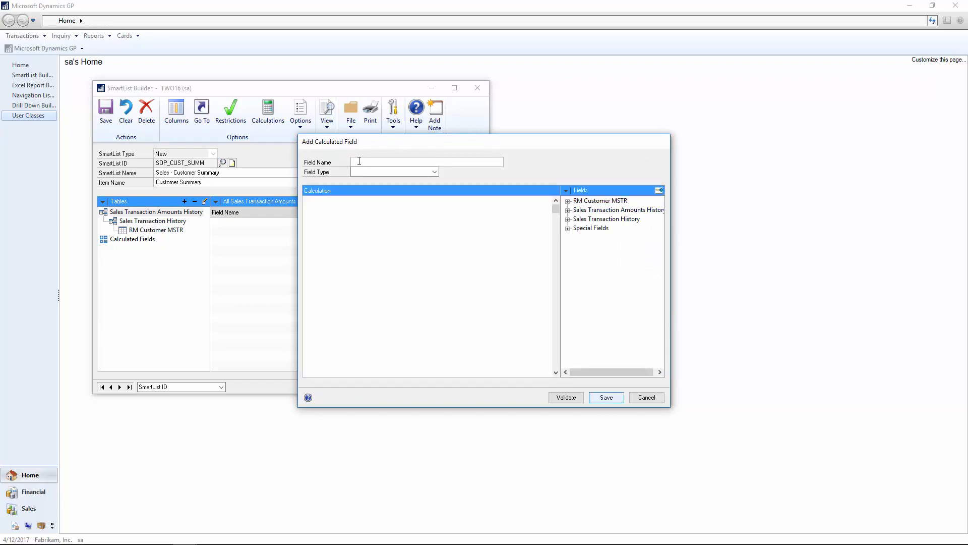
pyautogui.write('Customer Go To')
pyautogui.press('Tab')
pyautogui.click(354, 173)
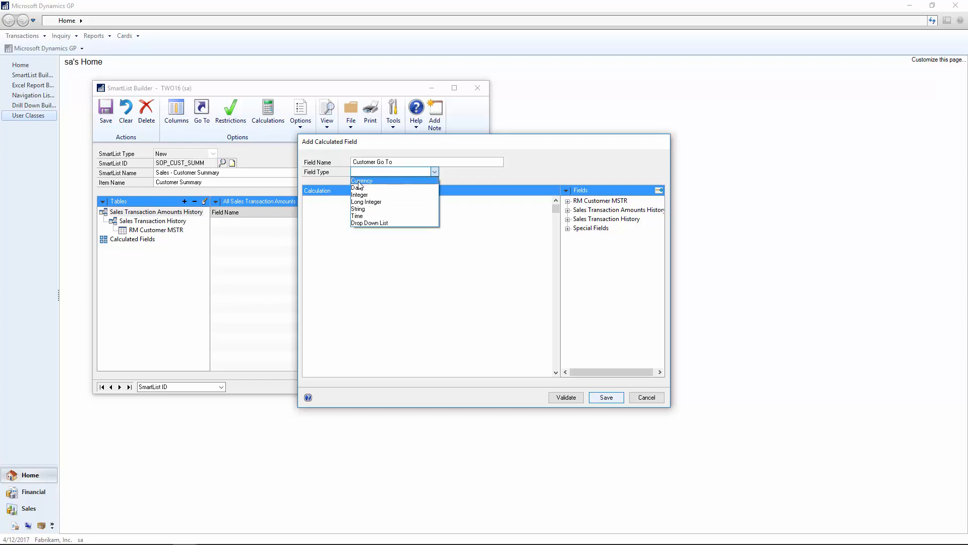
pyautogui.click(359, 194)
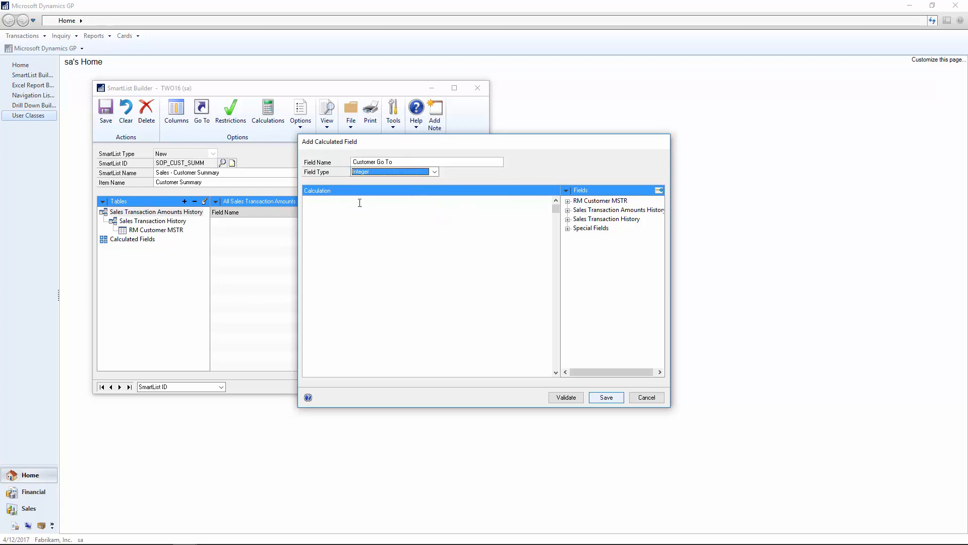
pyautogui.click(359, 206)
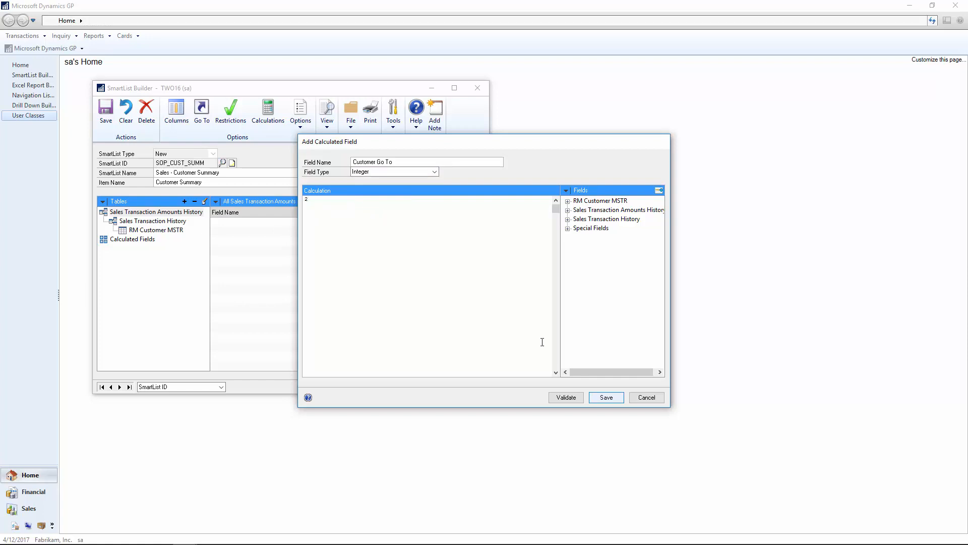
pyautogui.click(605, 398)
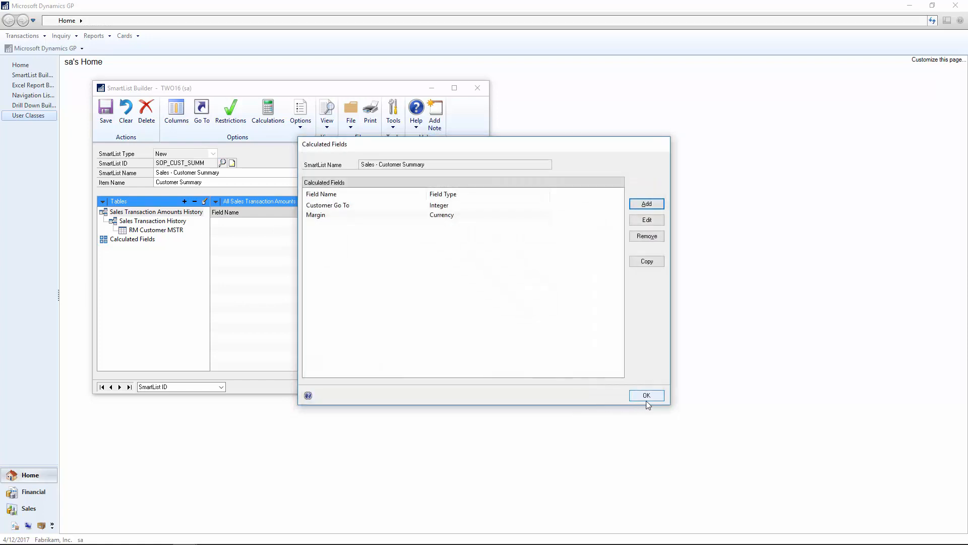
pyautogui.click(649, 400)
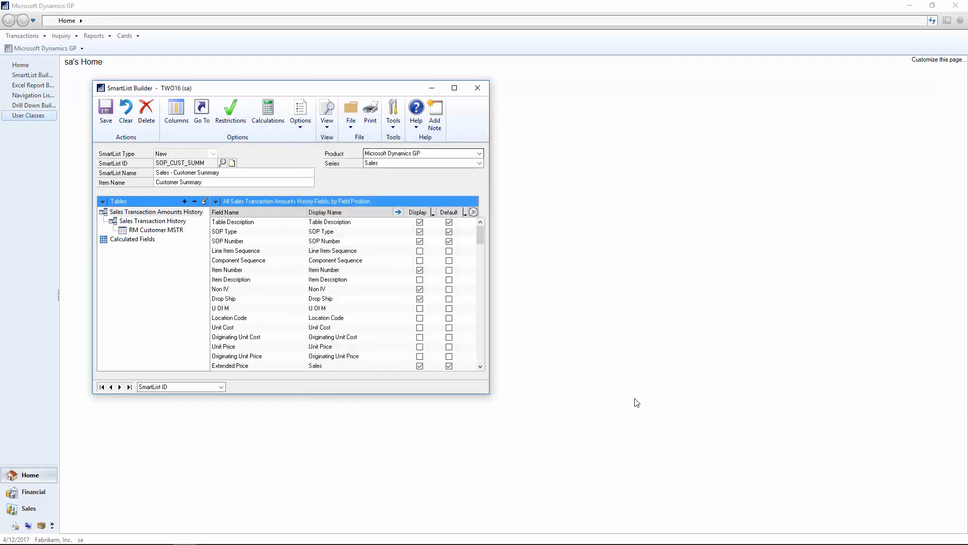
# Turn off display of the Customer Go To calculated field in the SmartList.
pyautogui.click(137, 240)
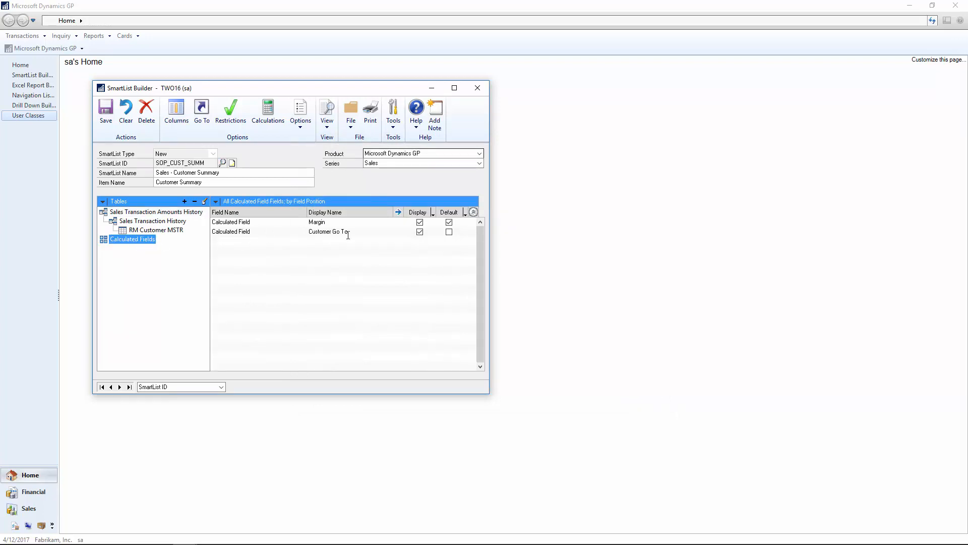
pyautogui.click(420, 232)
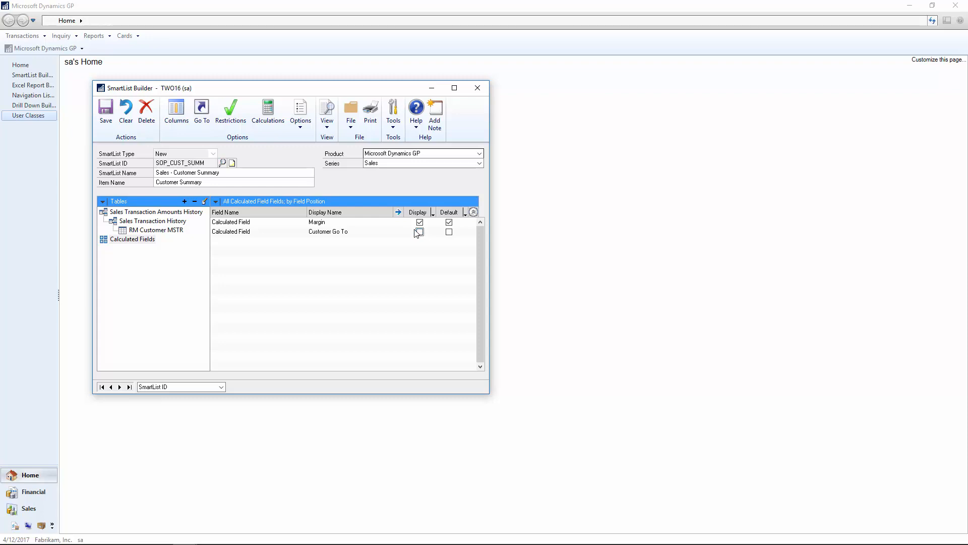
# Create an Open Form Go To with the description Customer Inquiry and the product Microsoft Dynamics GP.
pyautogui.click(201, 121)
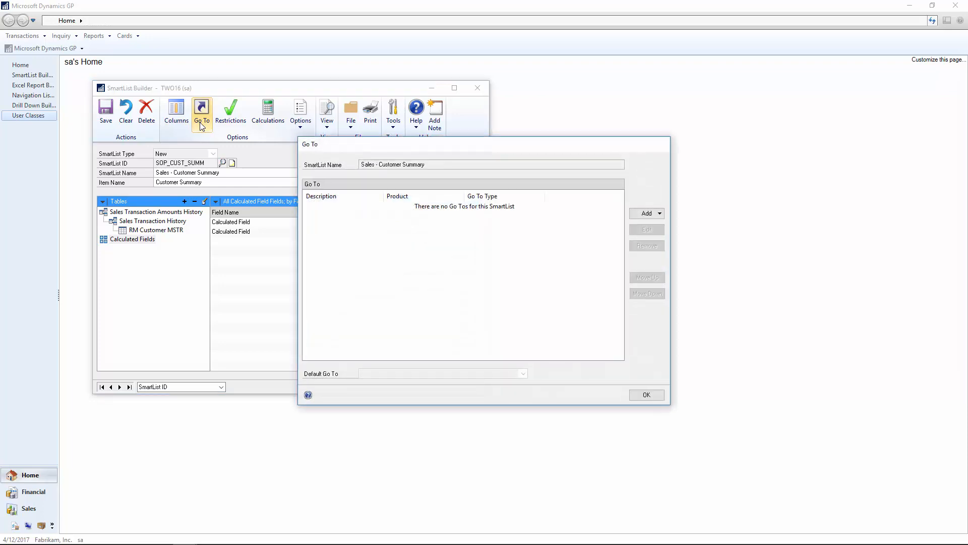
pyautogui.click(645, 213)
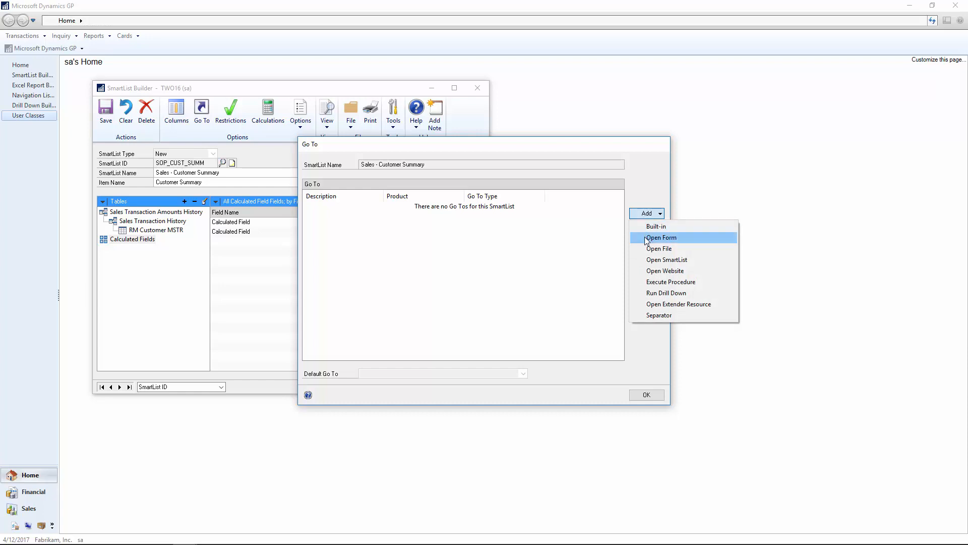
pyautogui.click(646, 238)
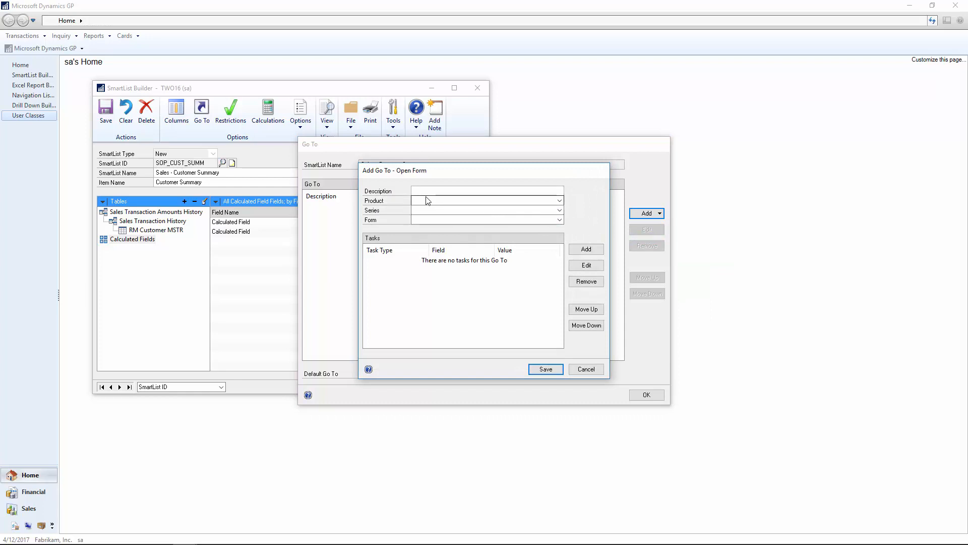
pyautogui.write('Customer Inquiry')
pyautogui.click(435, 202)
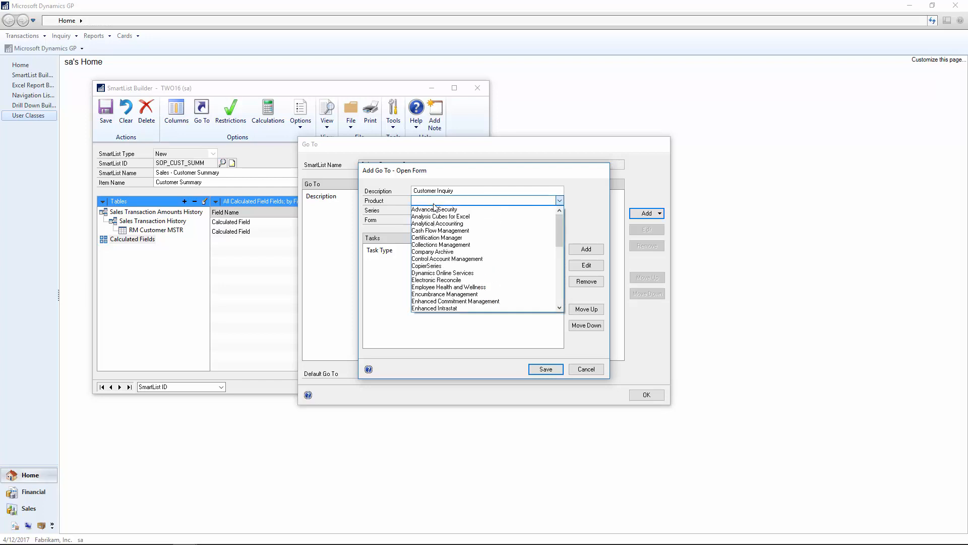
pyautogui.scroll(-5, 561, 293)
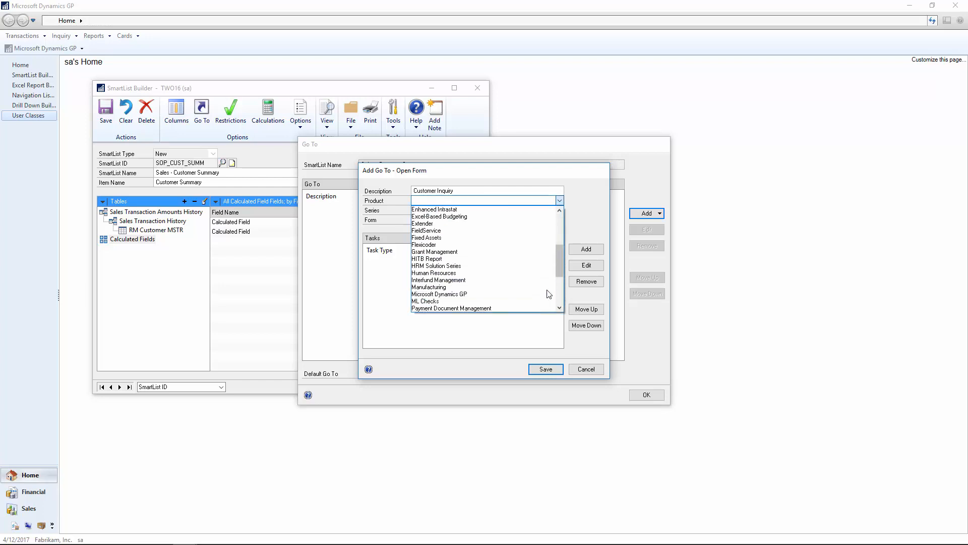
pyautogui.click(476, 292)
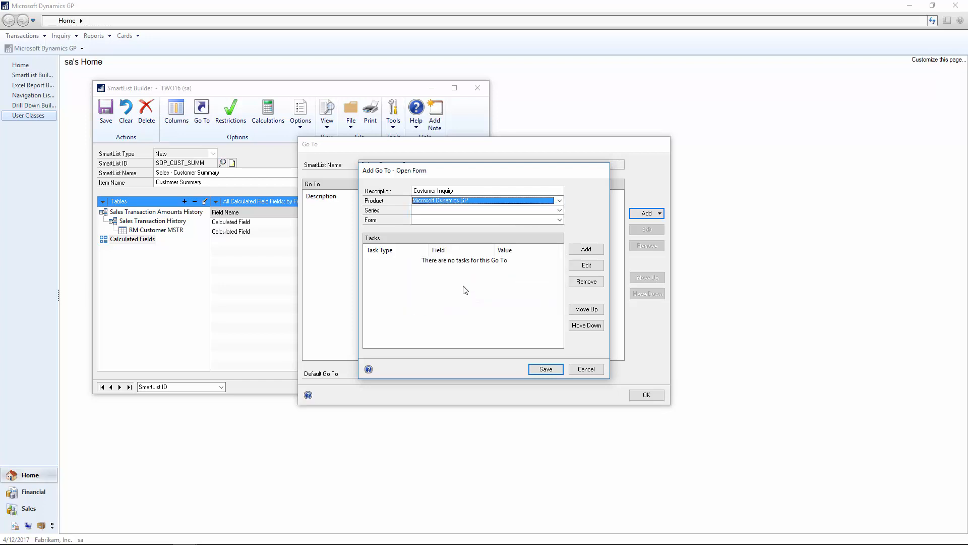
# Set the Go To's series to Sales and its form to Sales Order Processing Document Inquiry.
pyautogui.click(419, 210)
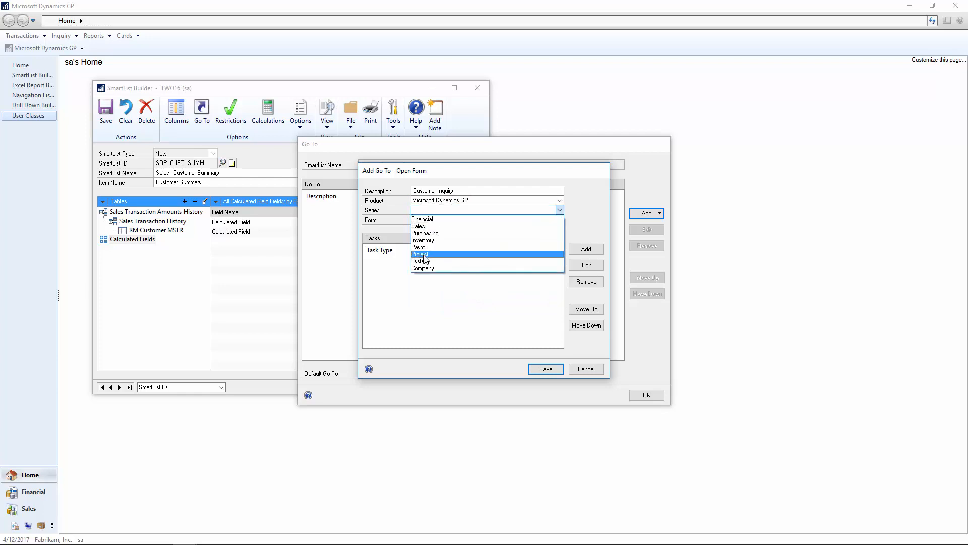
pyautogui.click(420, 225)
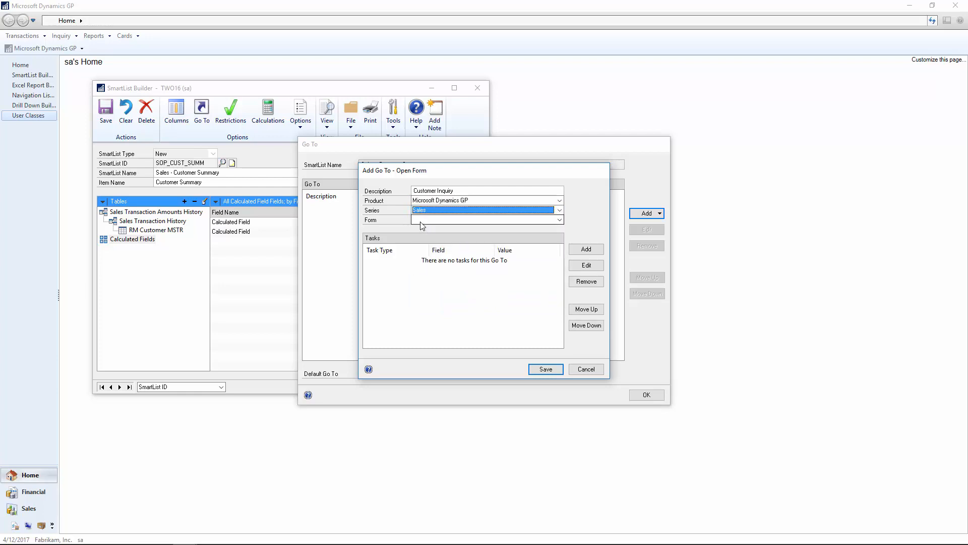
pyautogui.click(421, 223)
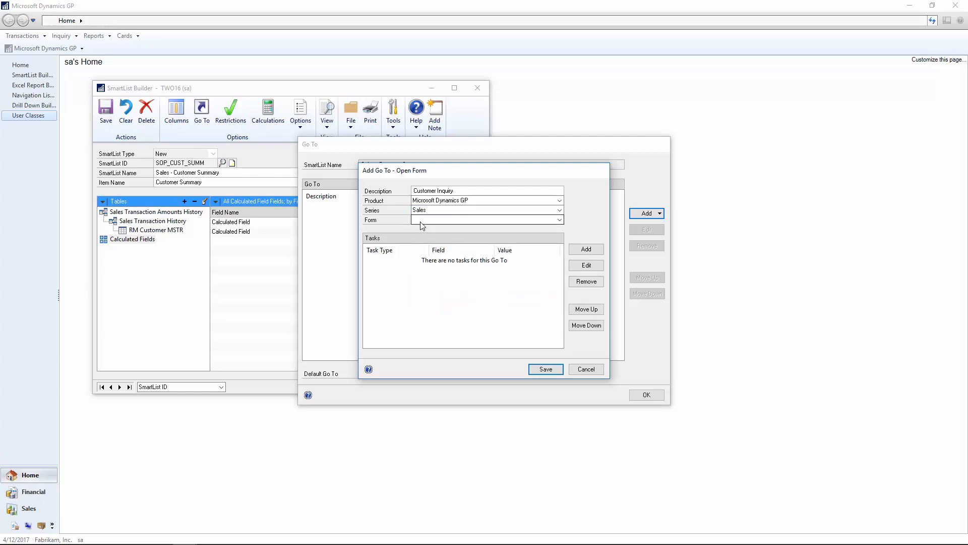
pyautogui.moveTo(559, 237); pyautogui.dragTo(561, 303)
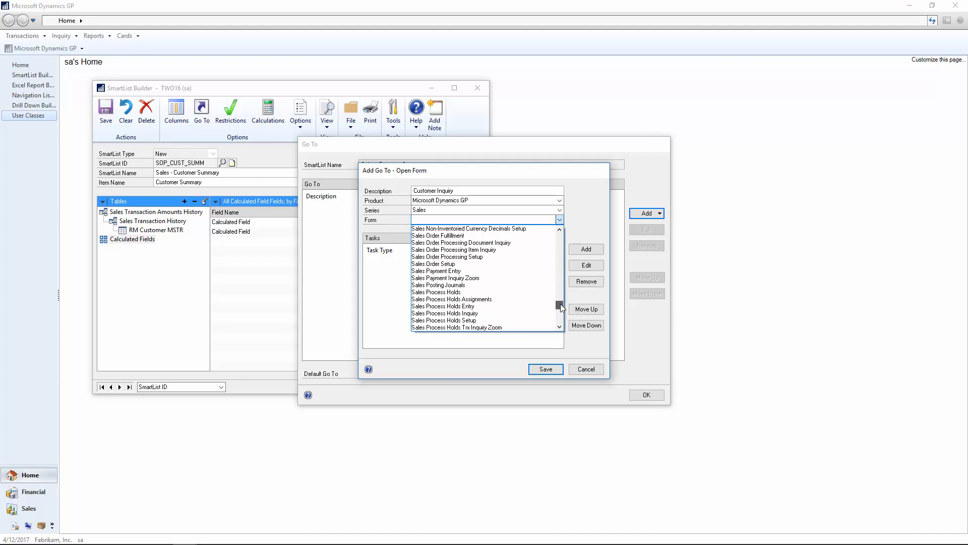
pyautogui.click(479, 248)
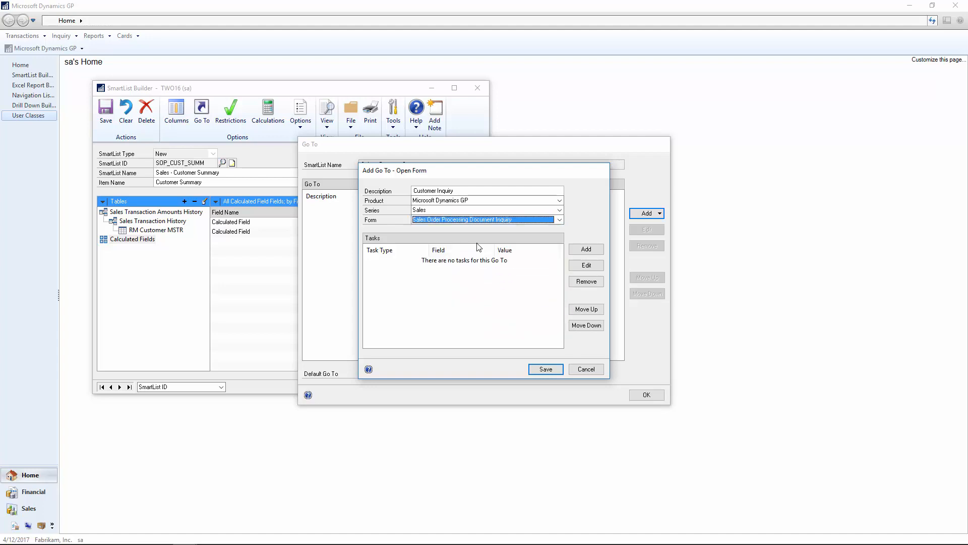
# Add a task that sets the Sort By field to Customer Go To from the Calculated Fields table.
pyautogui.click(578, 252)
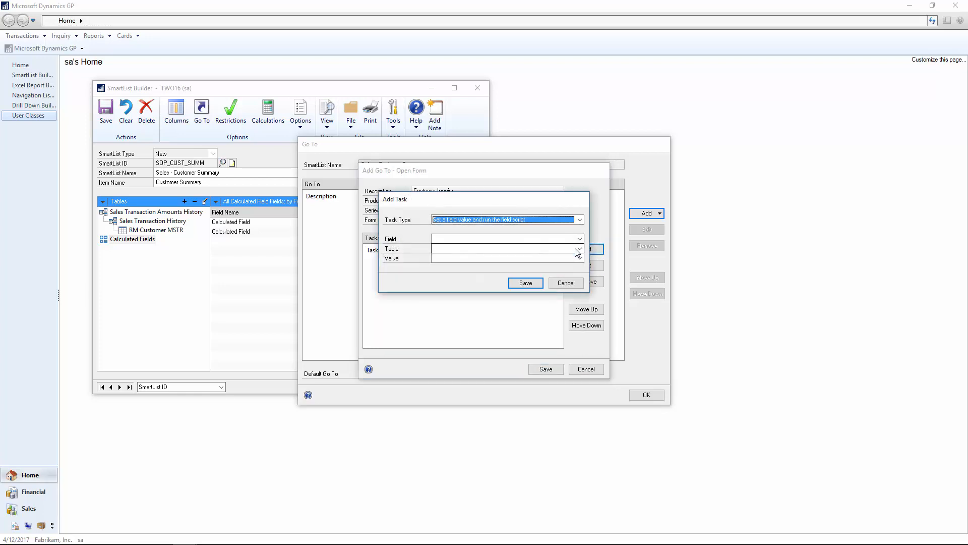
pyautogui.click(444, 238)
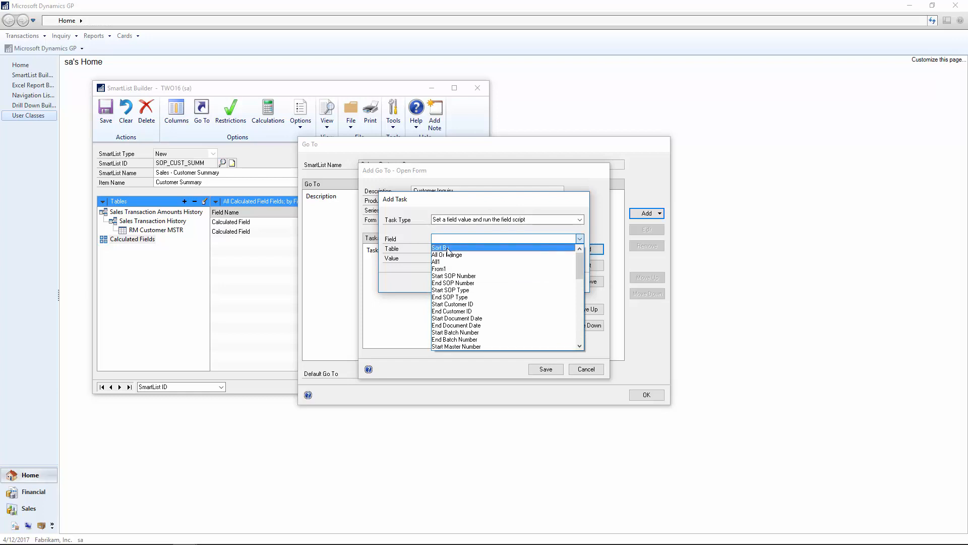
pyautogui.click(448, 250)
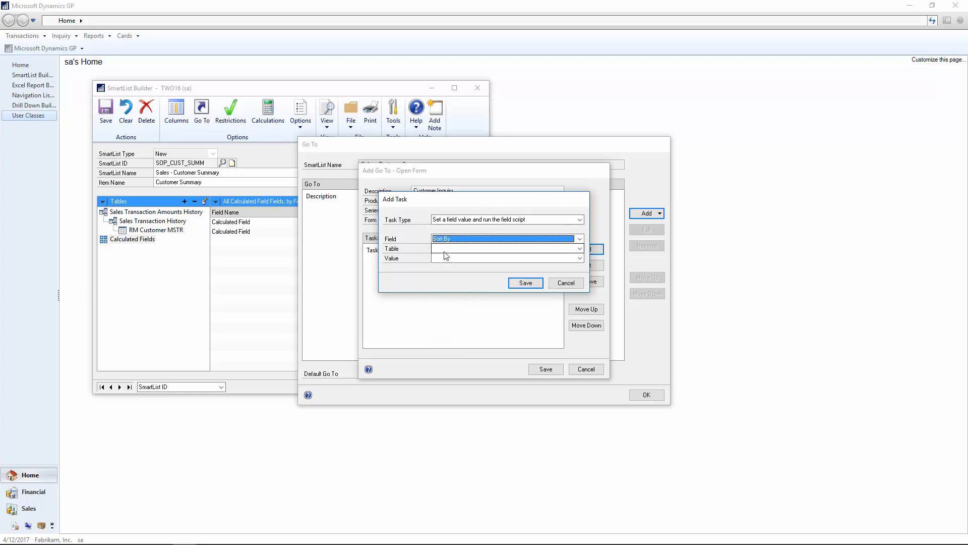
pyautogui.click(444, 250)
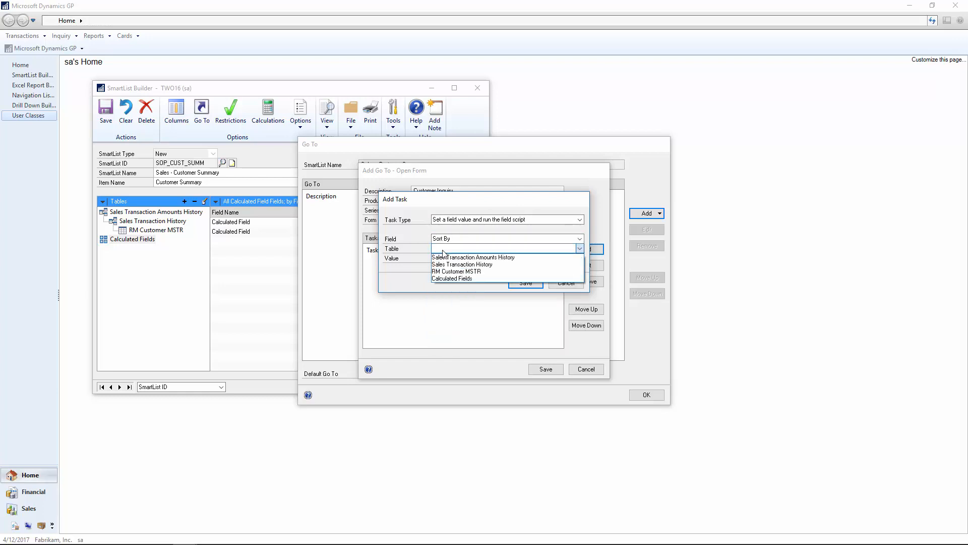
pyautogui.click(448, 278)
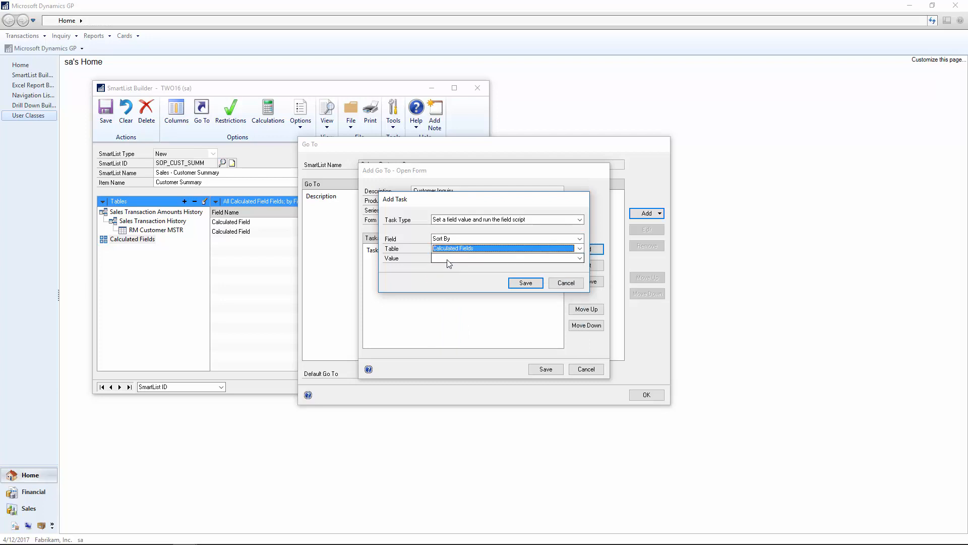
pyautogui.click(448, 260)
pyautogui.click(449, 266)
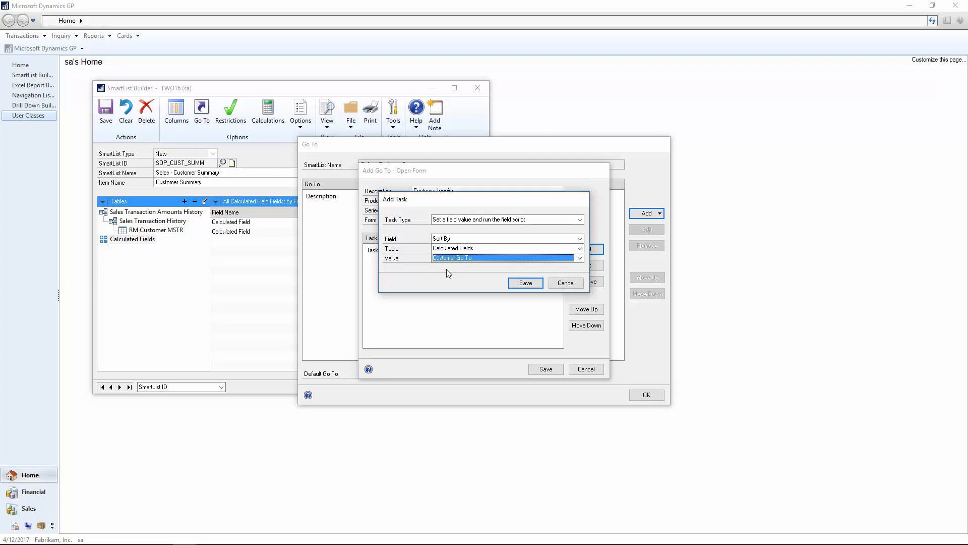
pyautogui.click(527, 283)
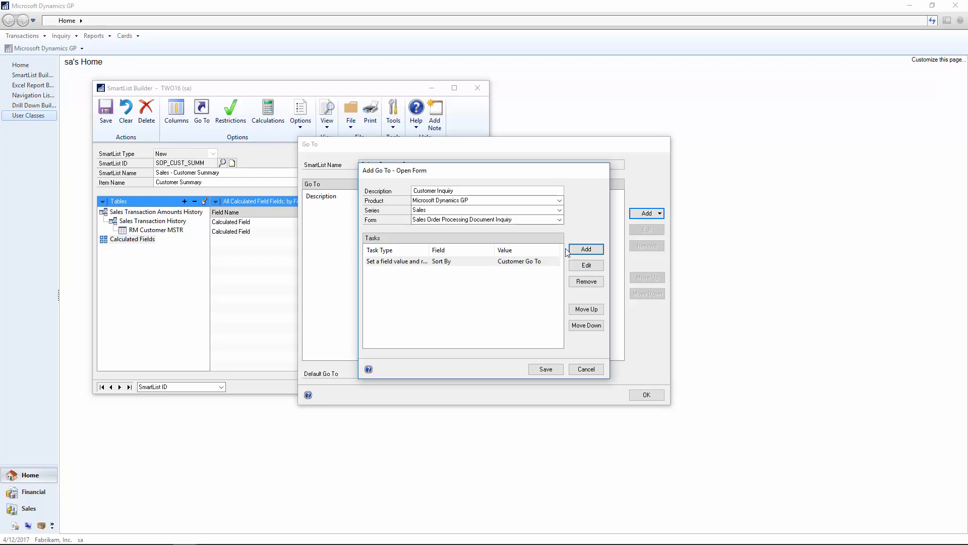
# Add a task that sets the Start Customer ID field to Customer Number from the RM Customer MSTR table.
pyautogui.click(587, 249)
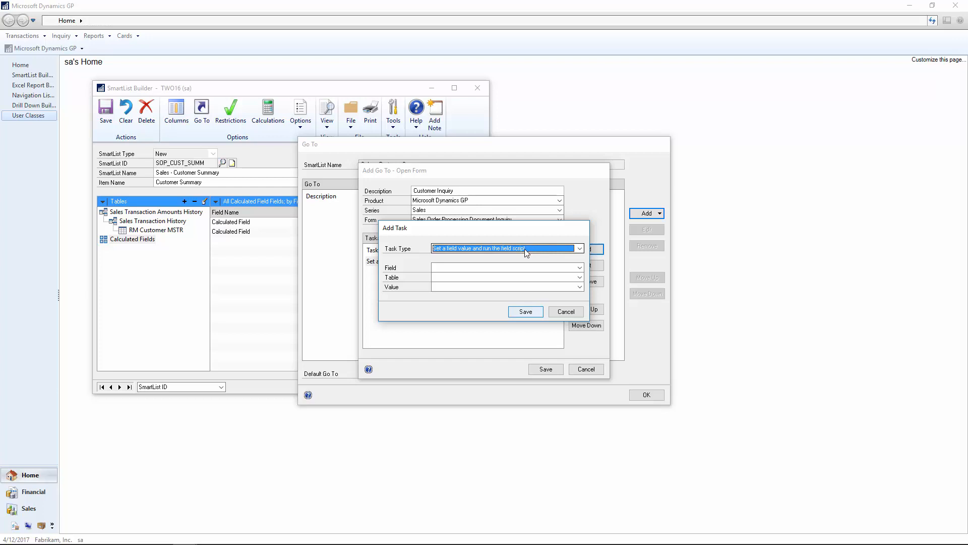
pyautogui.click(498, 267)
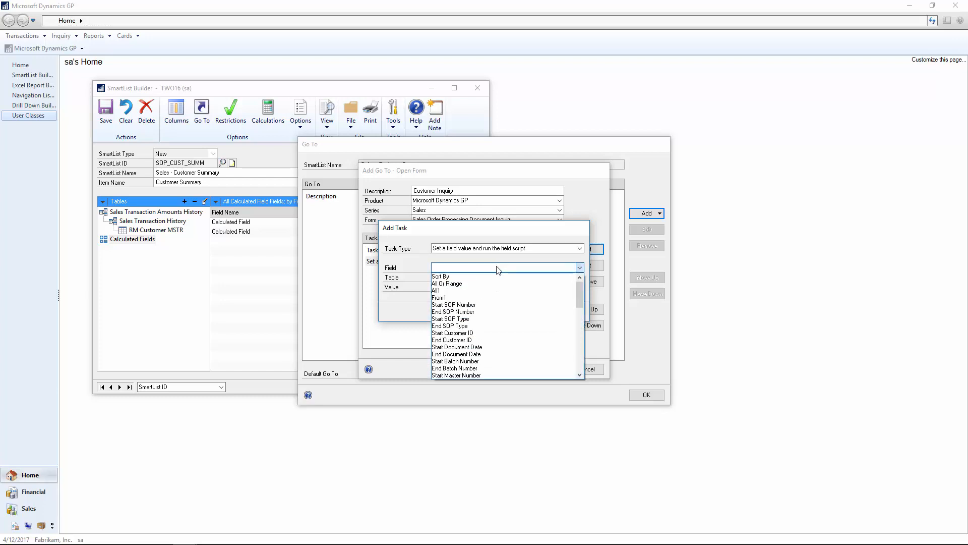
pyautogui.click(469, 333)
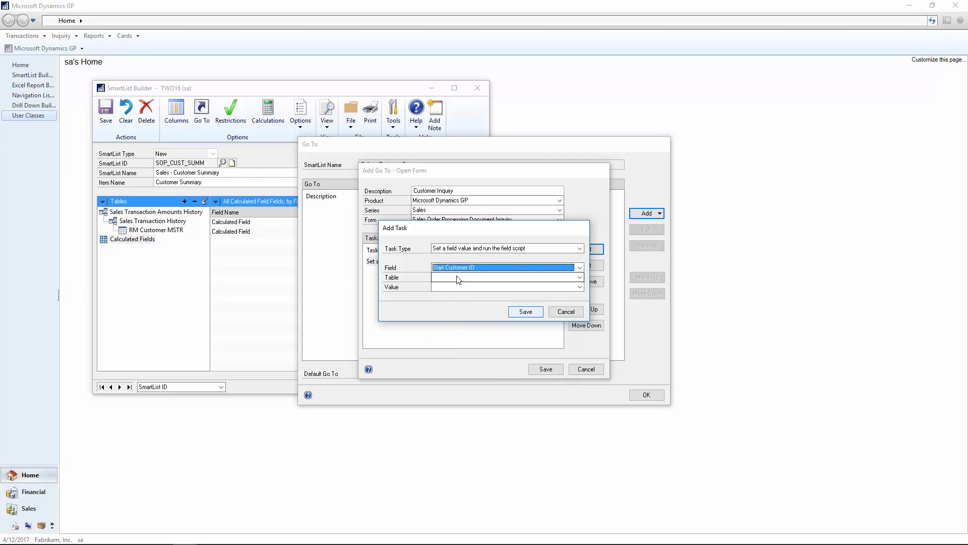
pyautogui.click(456, 278)
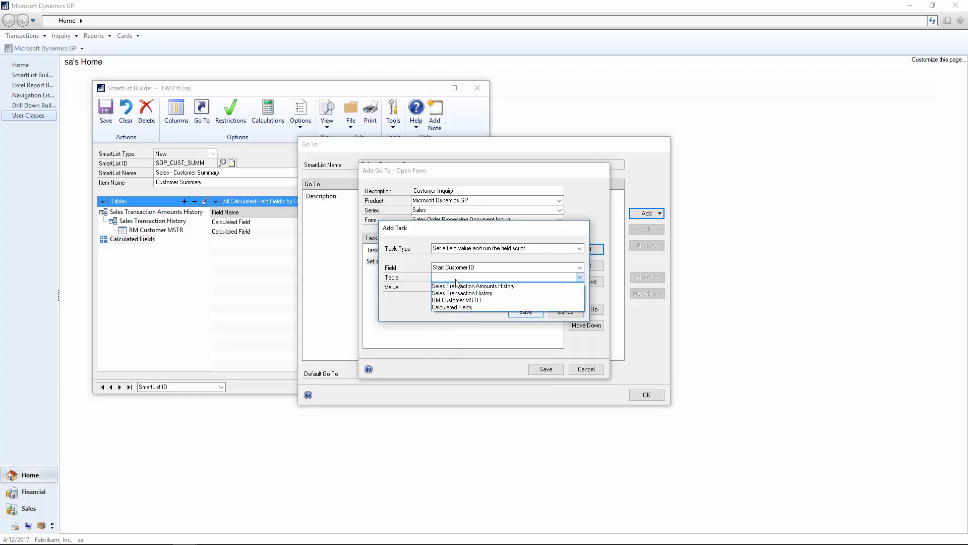
pyautogui.click(453, 300)
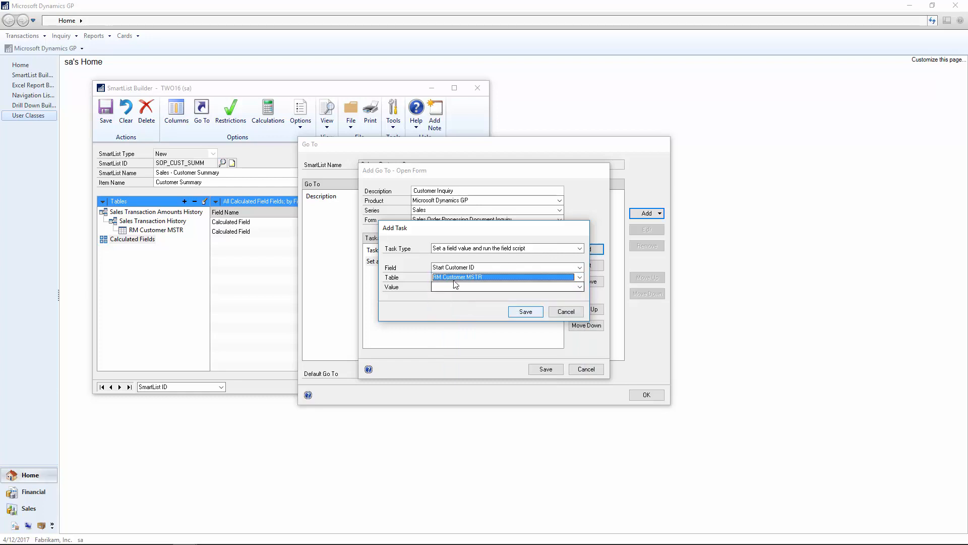
pyautogui.click(451, 289)
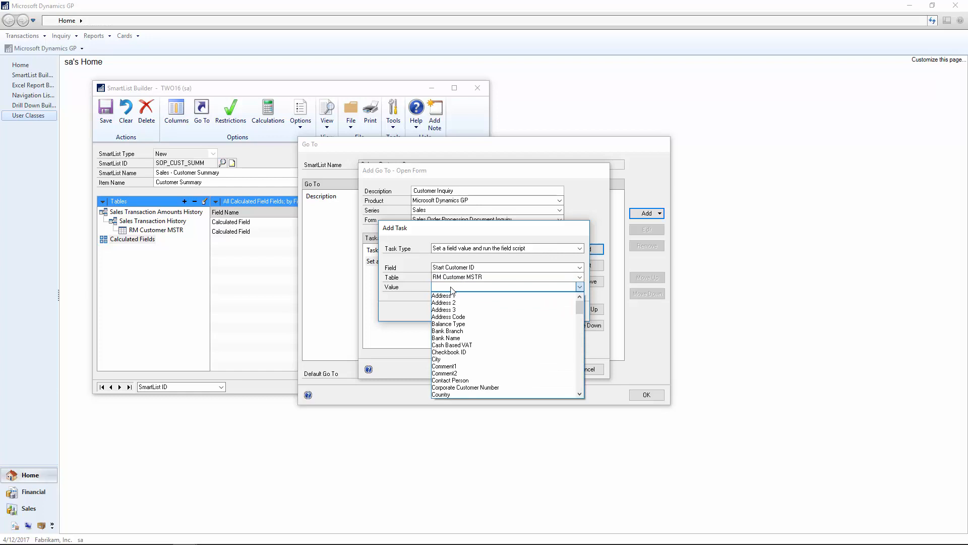
pyautogui.click(580, 379)
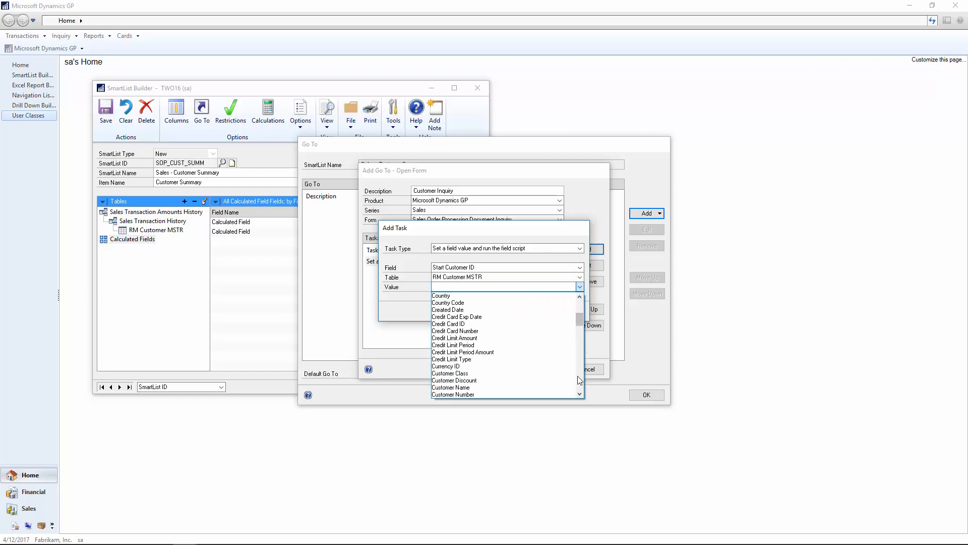
pyautogui.click(467, 394)
pyautogui.click(519, 313)
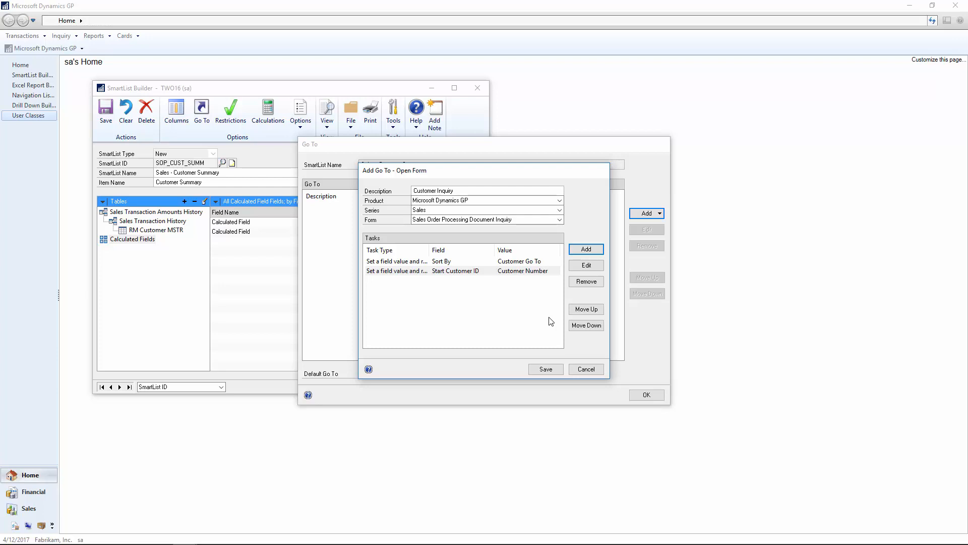
# Add a task that sets the End Customer ID field to Customer Number from the RM Customer MSTR table.
pyautogui.click(586, 249)
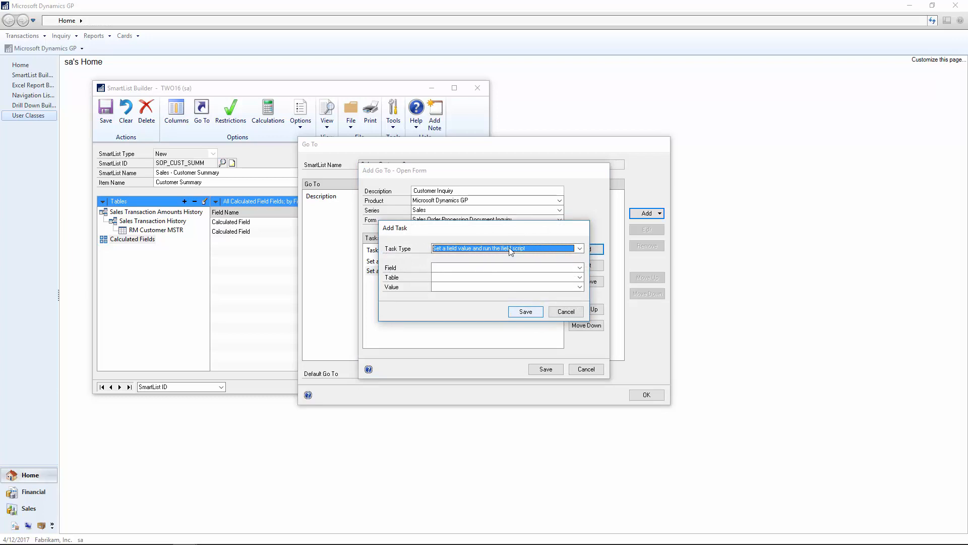
pyautogui.click(480, 268)
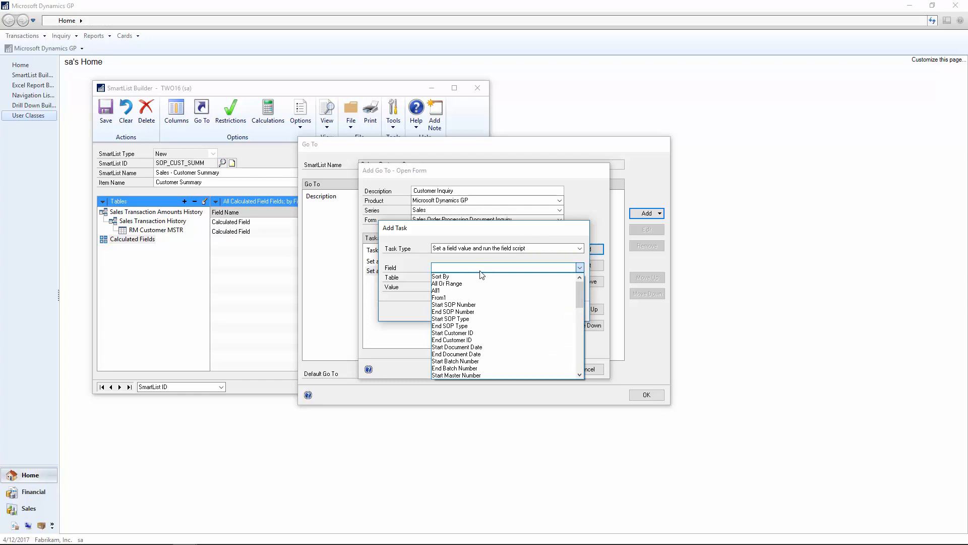
pyautogui.click(460, 340)
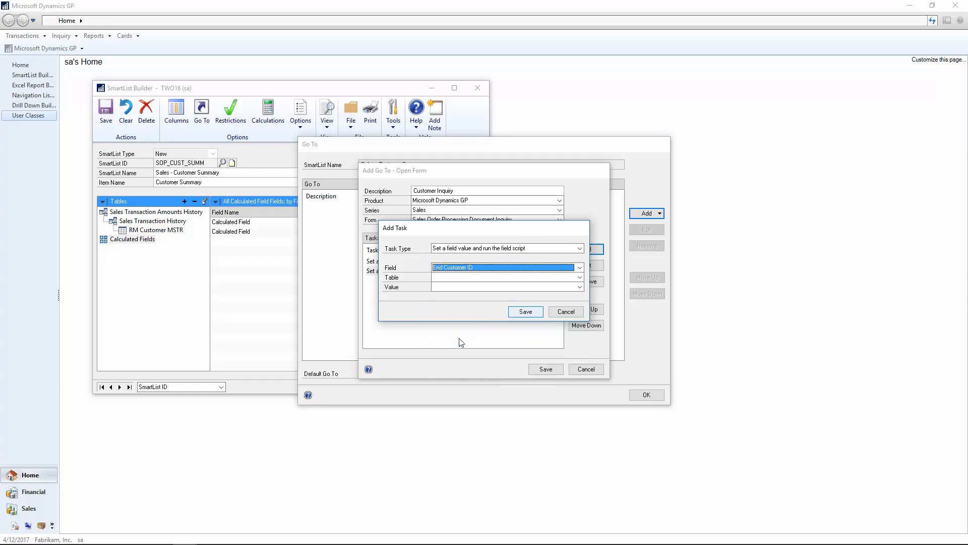
pyautogui.click(453, 284)
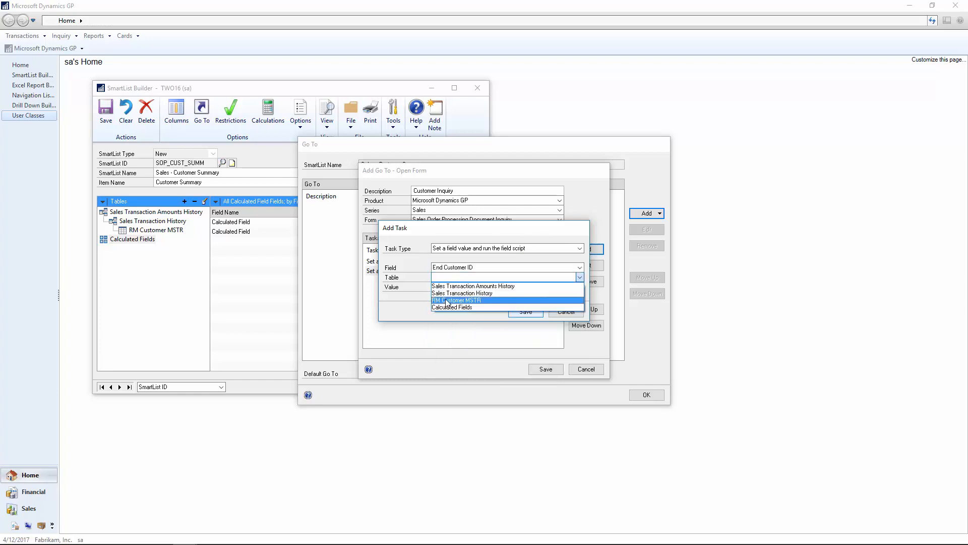
pyautogui.click(446, 300)
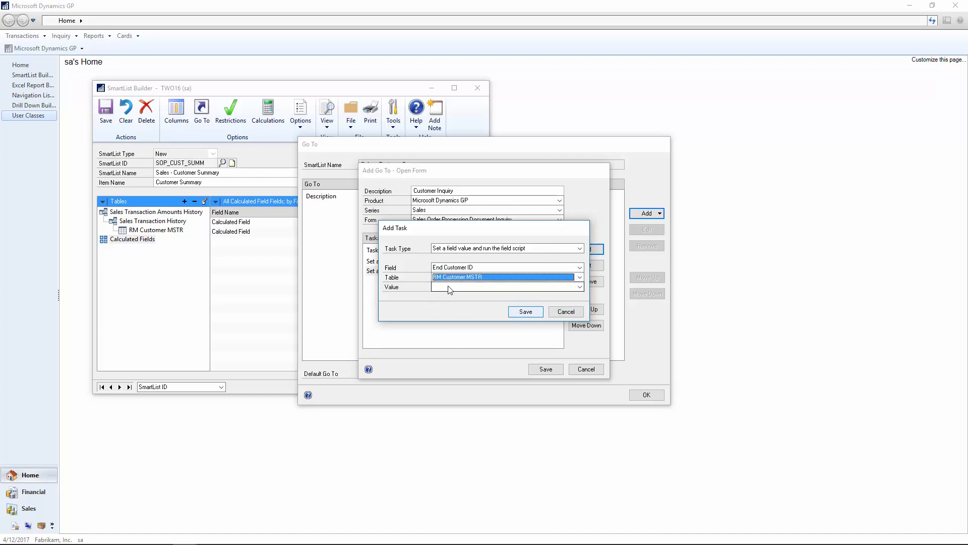
pyautogui.click(450, 288)
pyautogui.click(580, 365)
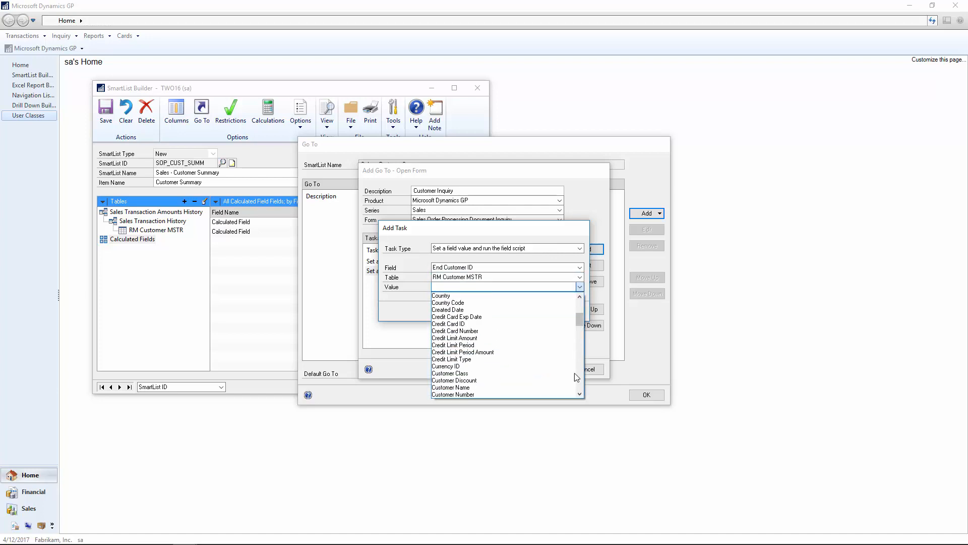
pyautogui.click(489, 394)
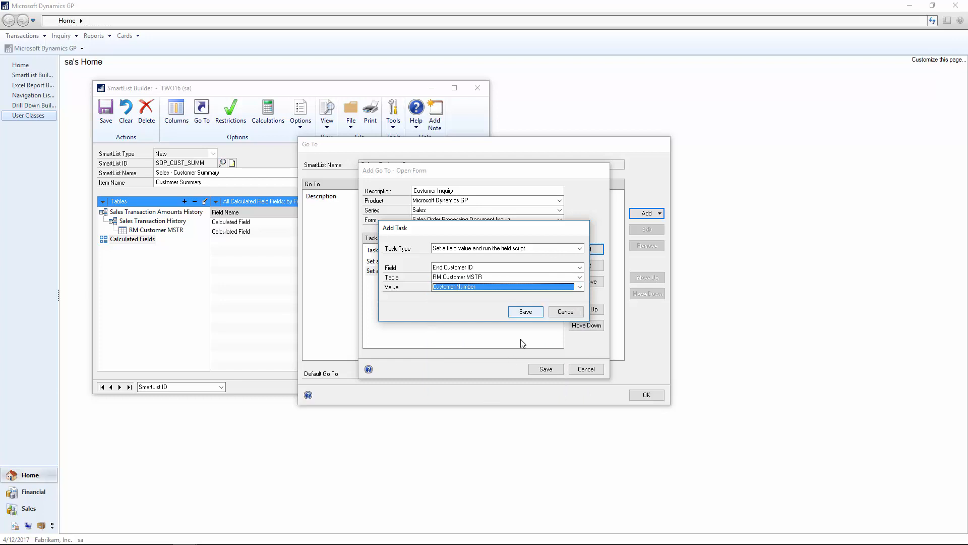
pyautogui.click(526, 313)
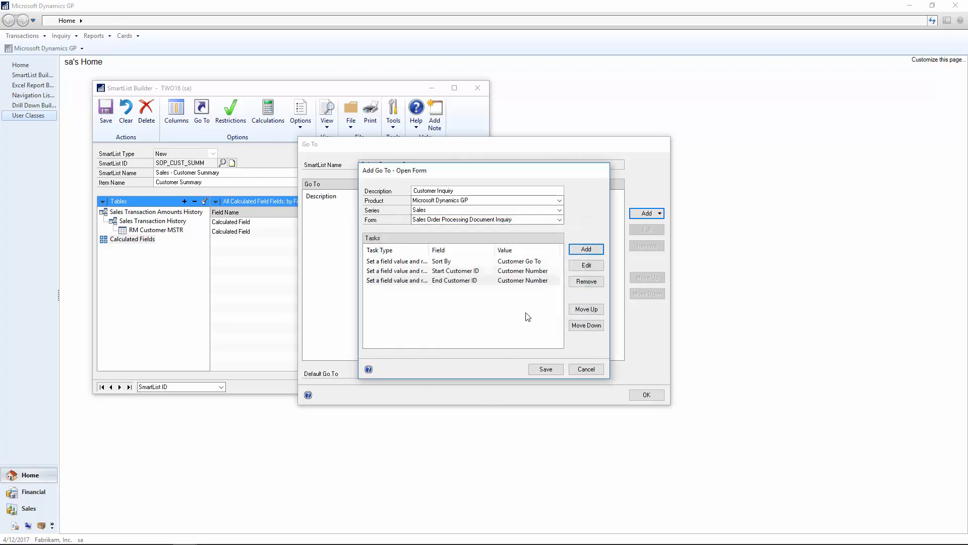
# Add a Run a field script task for the Redisplay Button field and save the Customer Inquiry Go To.
pyautogui.click(580, 251)
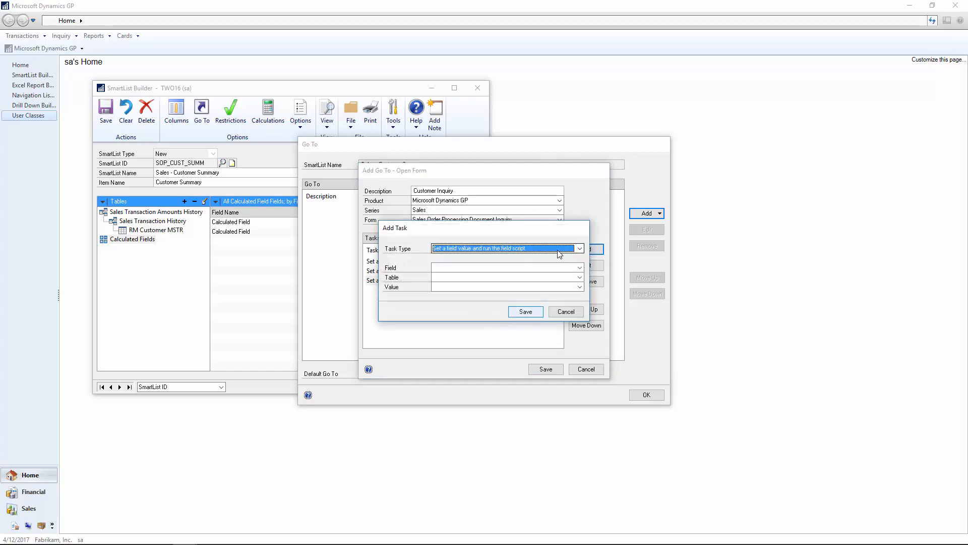
pyautogui.click(496, 249)
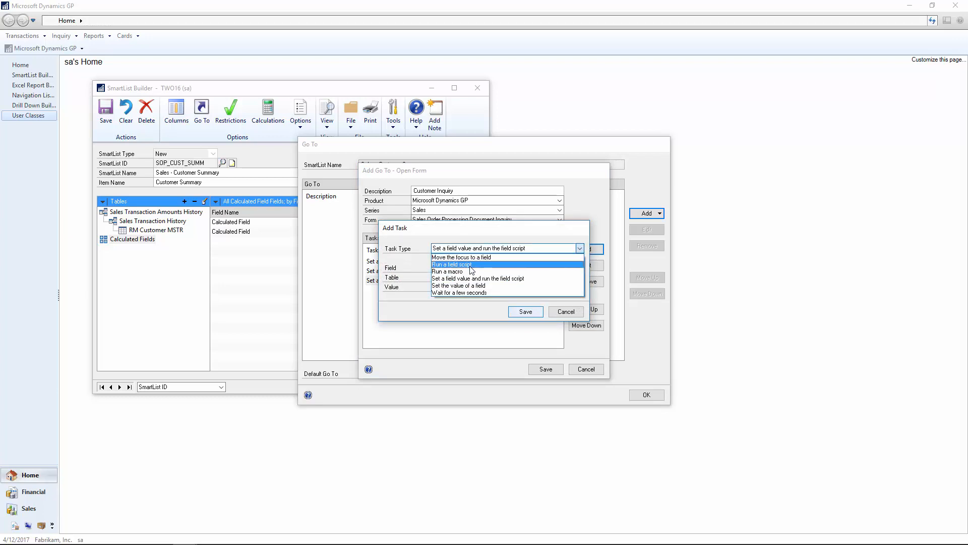
pyautogui.click(470, 266)
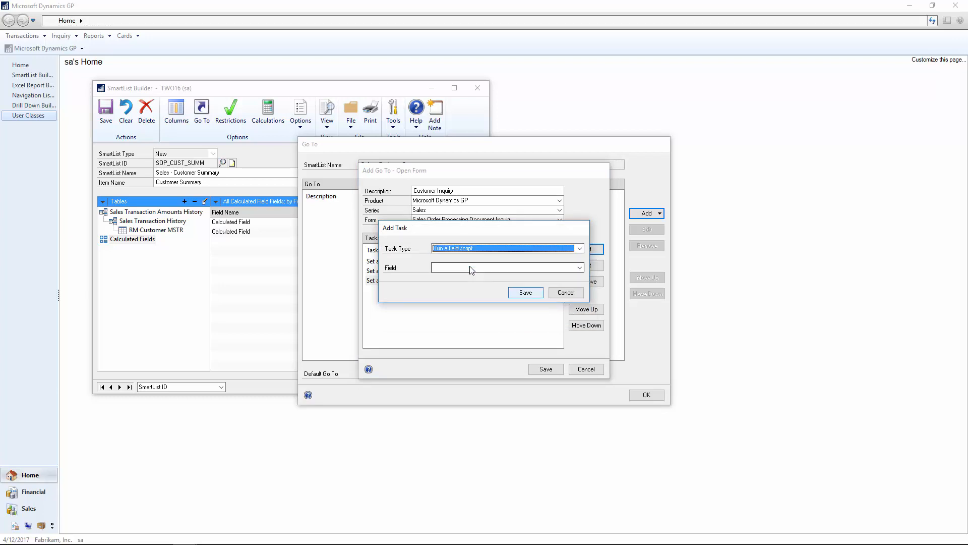
pyautogui.click(471, 268)
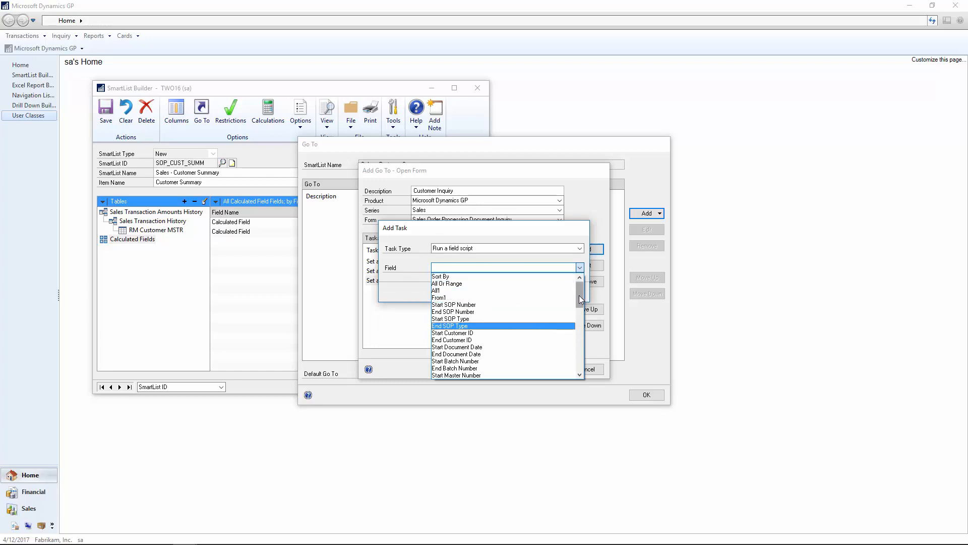
pyautogui.moveTo(579, 297); pyautogui.dragTo(568, 319)
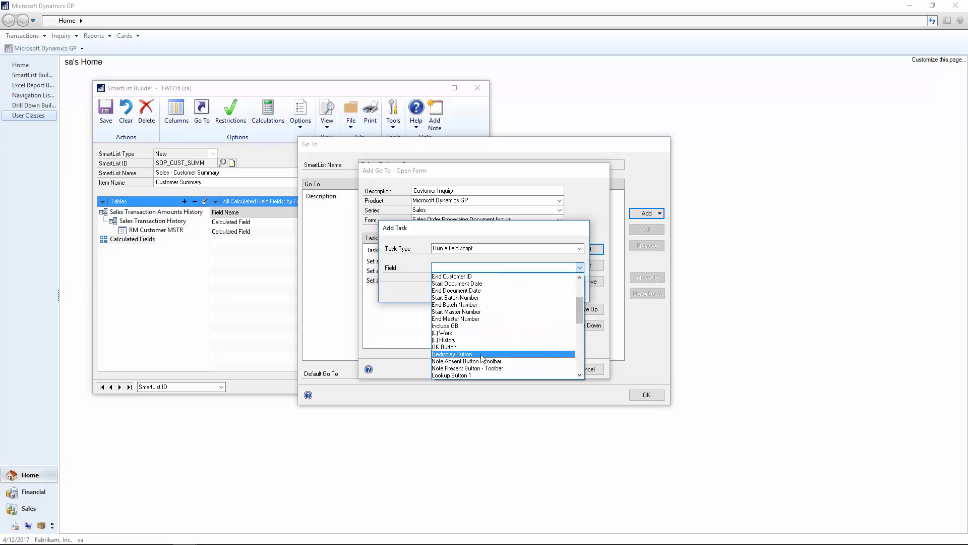
pyautogui.click(483, 354)
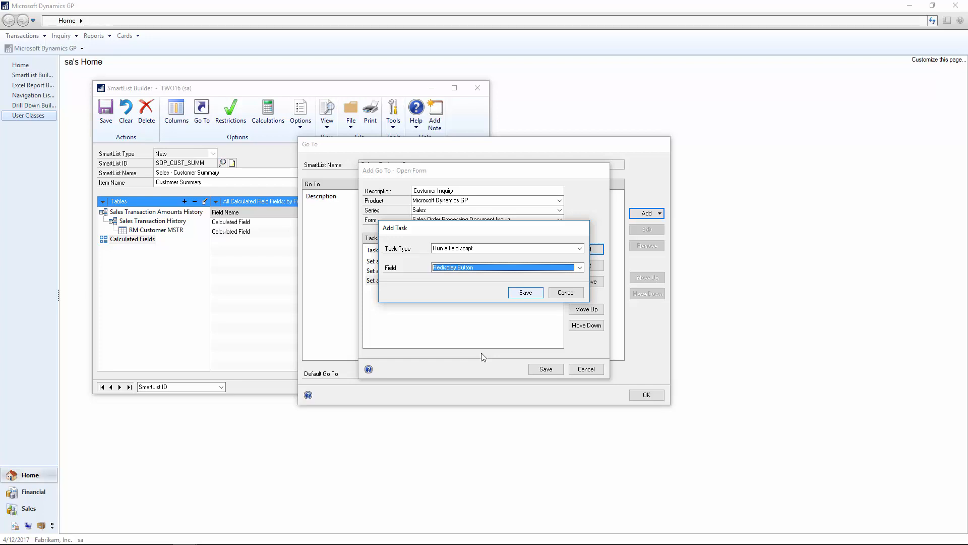
pyautogui.click(525, 294)
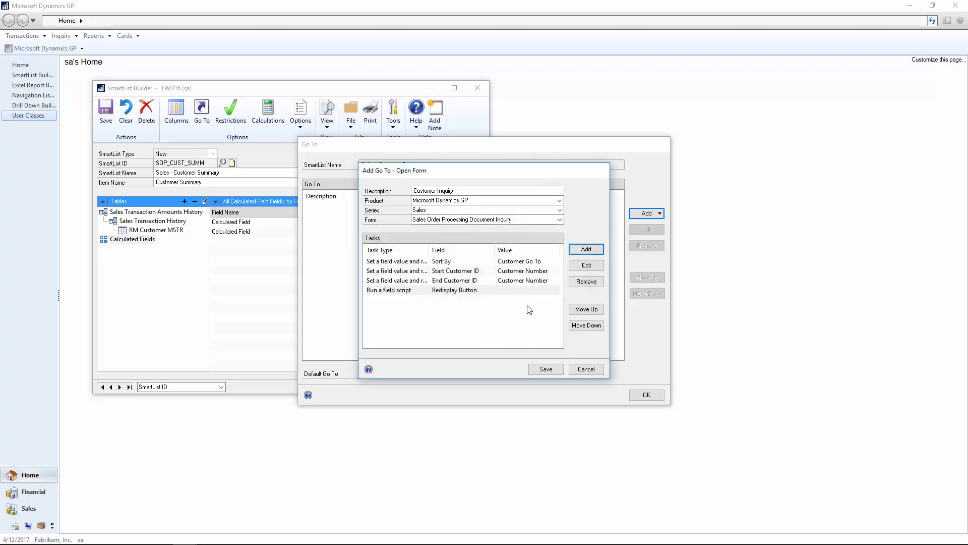
pyautogui.click(545, 371)
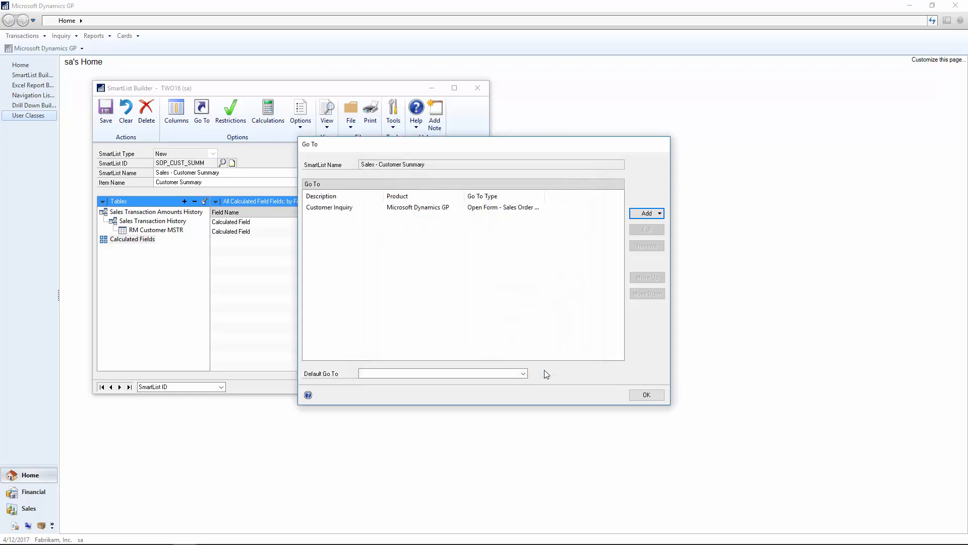
# Make Customer Inquiry the default Go To and save the Customer Summary SmartList.
pyautogui.click(412, 374)
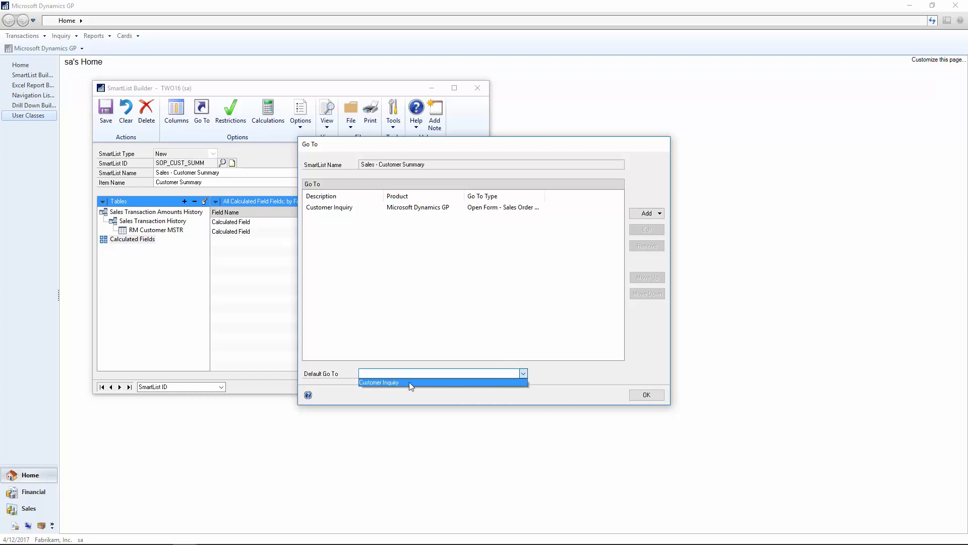
pyautogui.click(410, 383)
pyautogui.click(645, 395)
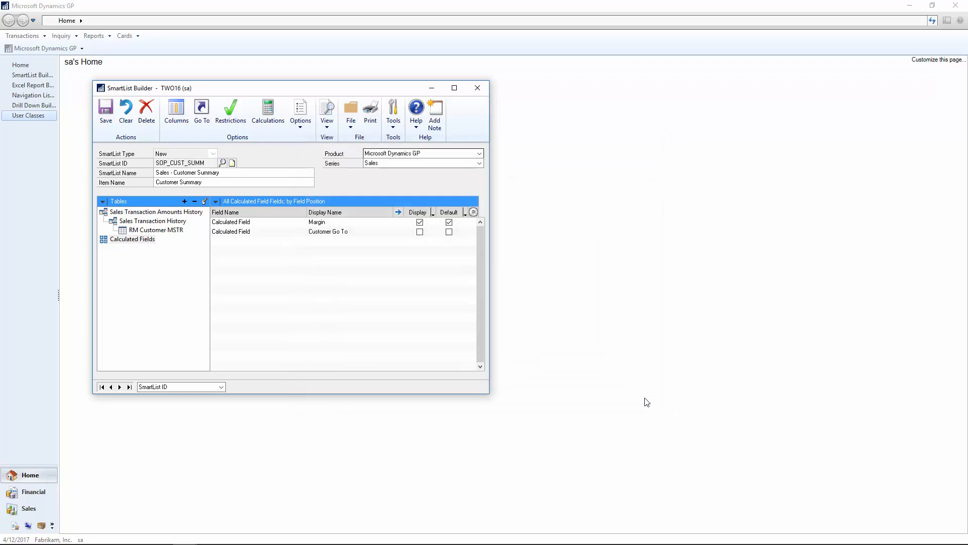
pyautogui.click(106, 116)
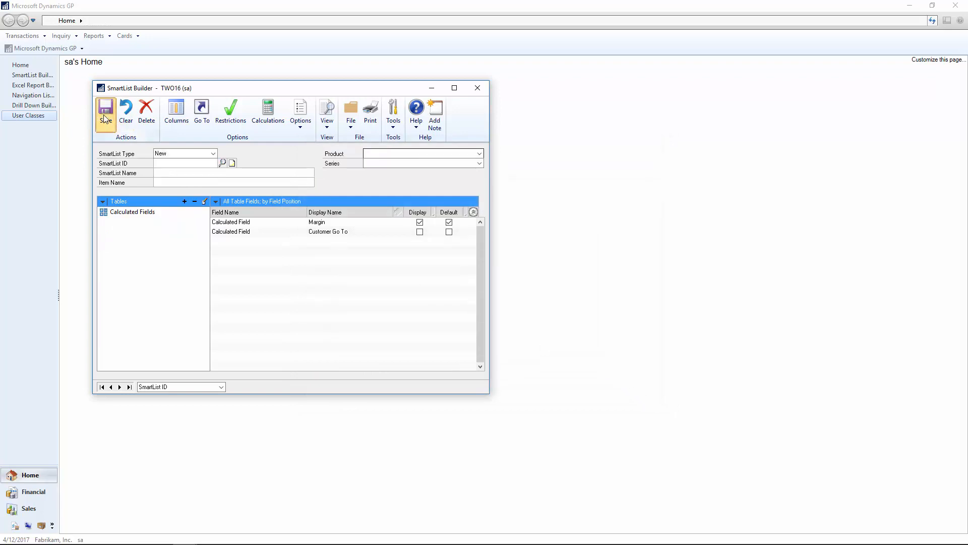
# Open SmartList and accept making the pending SmartList Builder changes.
pyautogui.click(40, 52)
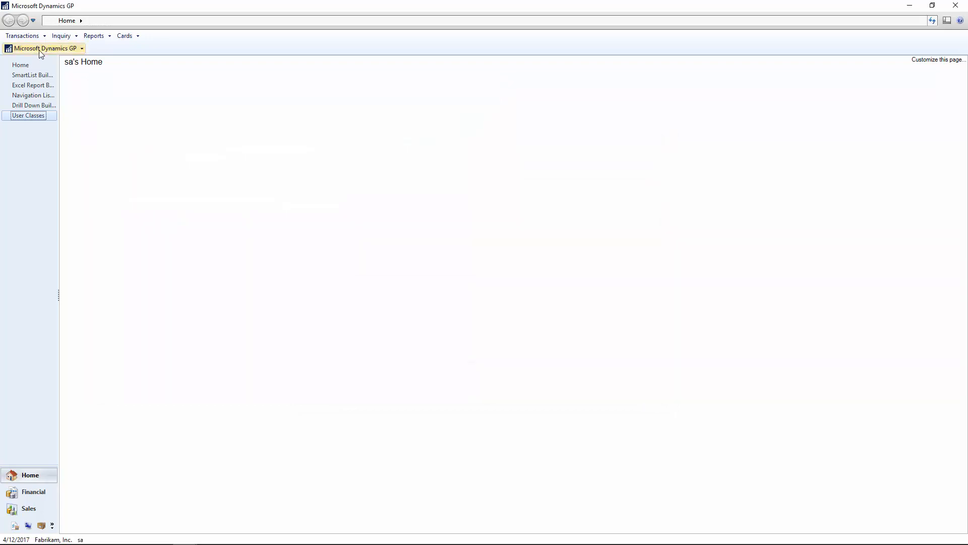
pyautogui.click(41, 49)
pyautogui.click(39, 121)
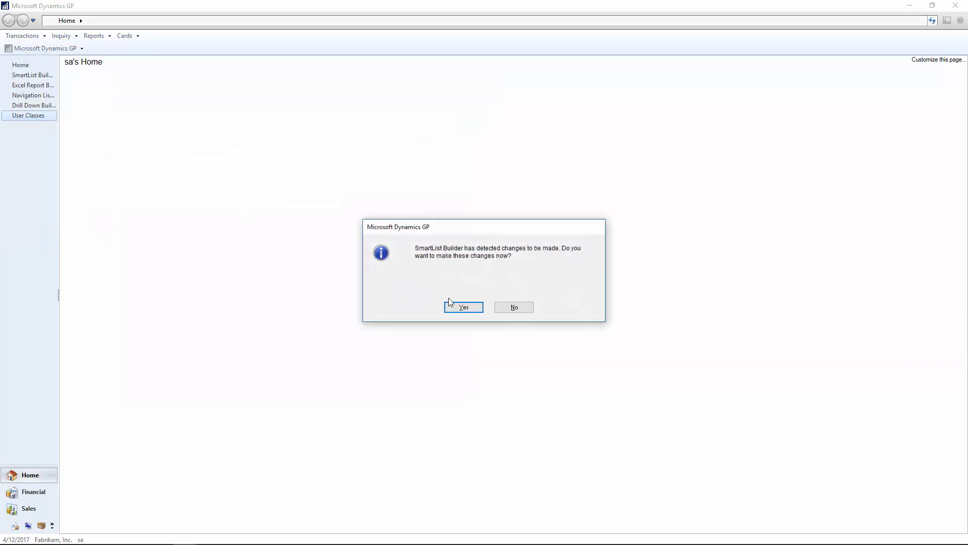
pyautogui.click(458, 308)
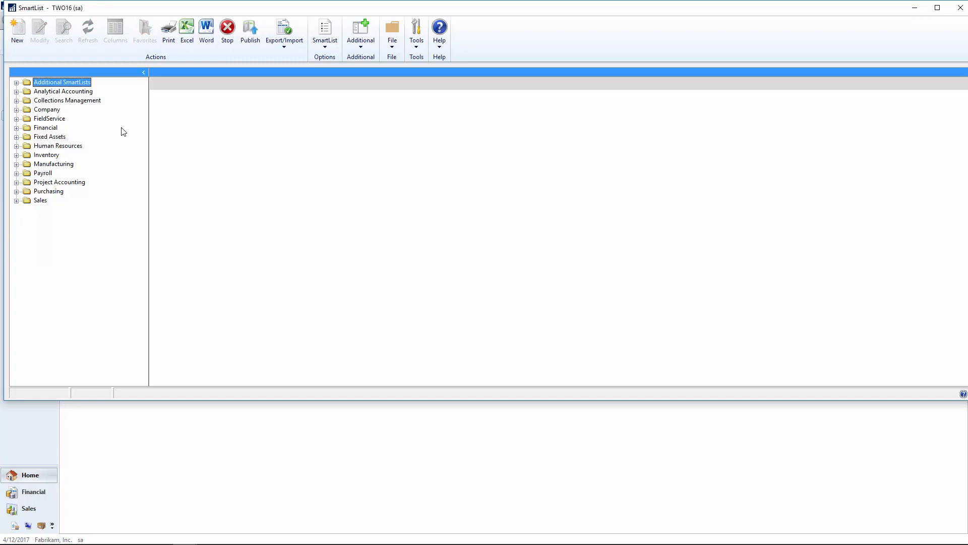
# Display the Sales - Customer Summary SmartList and run the Customer Inquiry Go To on the last Astor Suites record.
pyautogui.click(16, 201)
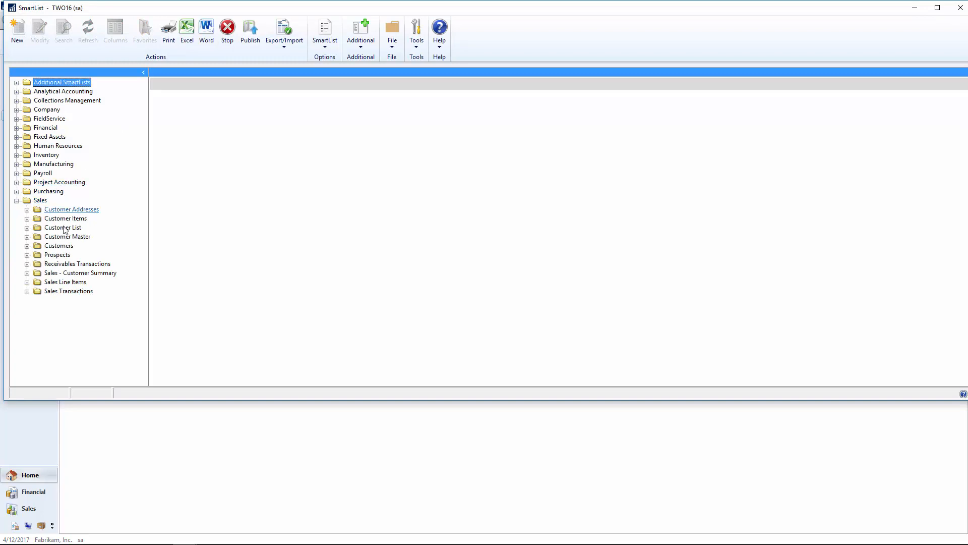
pyautogui.click(66, 274)
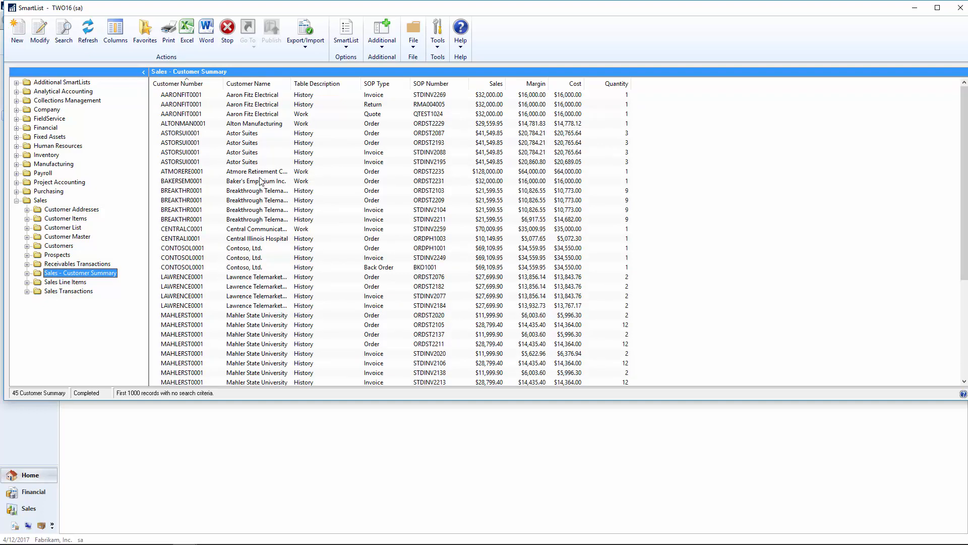
pyautogui.click(239, 164)
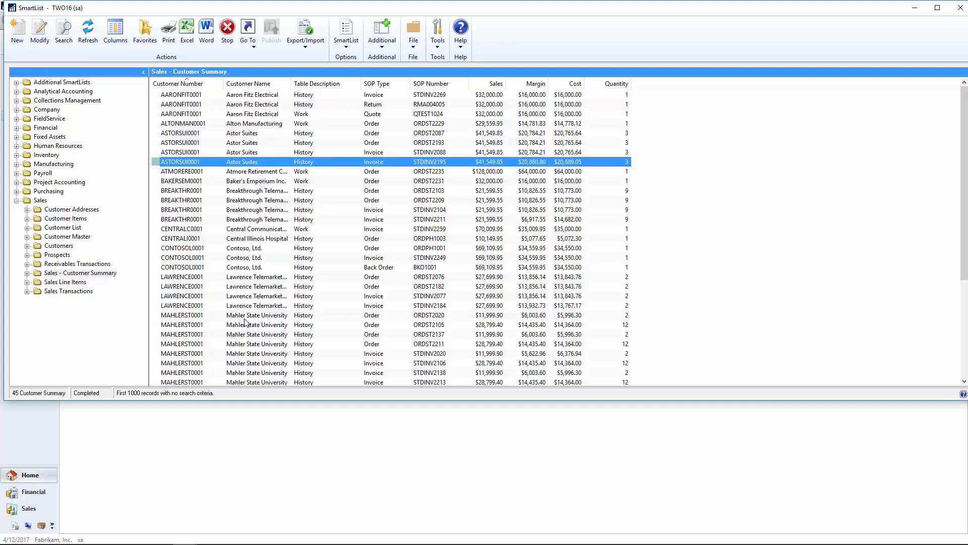
pyautogui.click(253, 47)
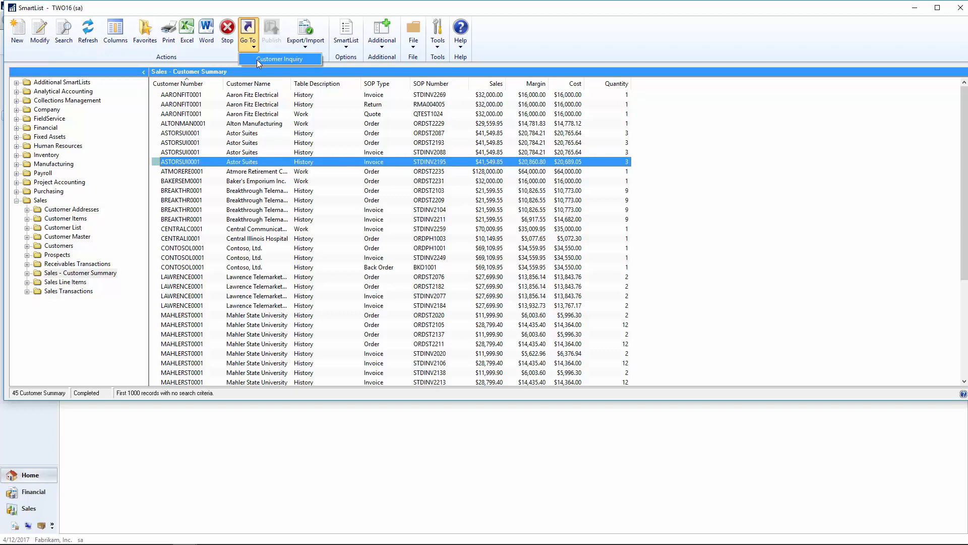
pyautogui.click(257, 59)
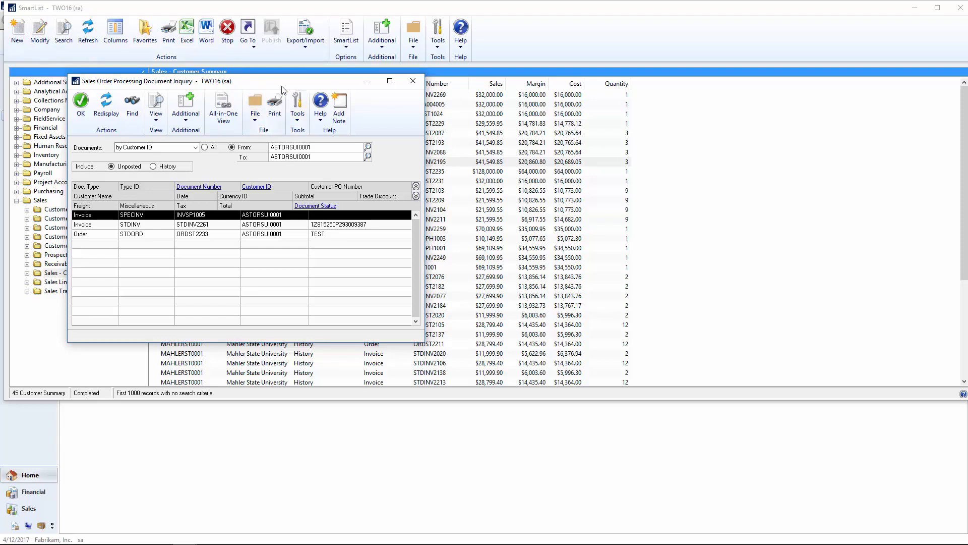
# Move the document inquiry window below the selected Astor Suites record to compare them, and close the inquiry and SmartList windows.
pyautogui.moveTo(283, 86); pyautogui.dragTo(299, 187)
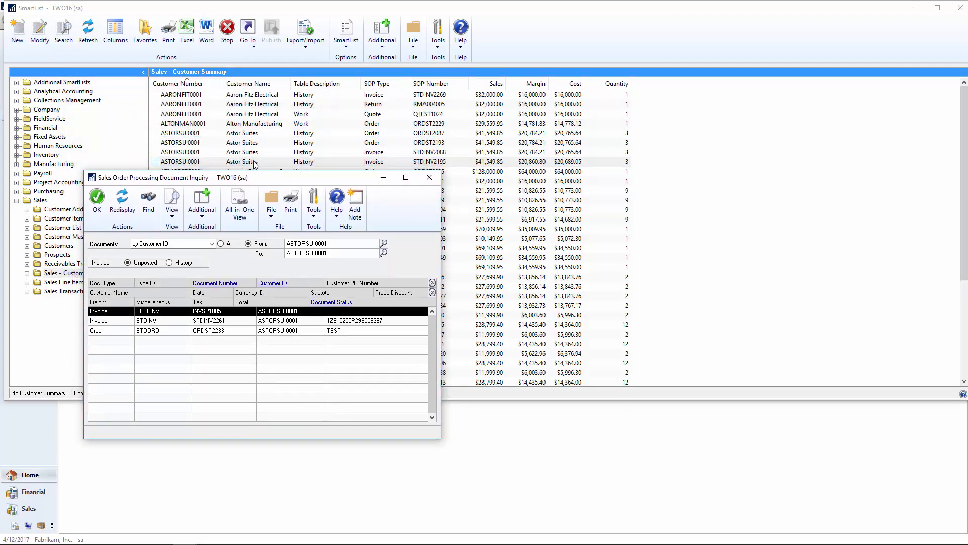
pyautogui.click(429, 177)
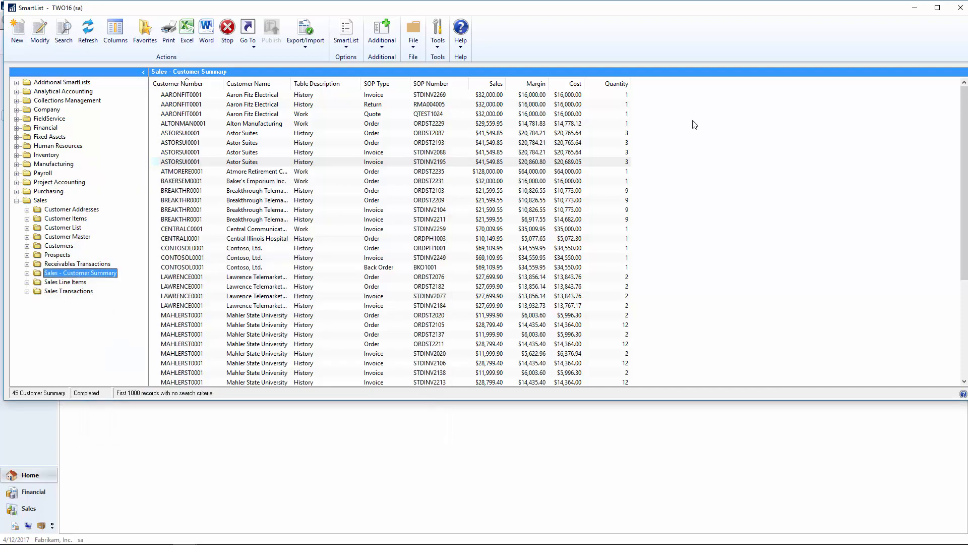
pyautogui.click(959, 8)
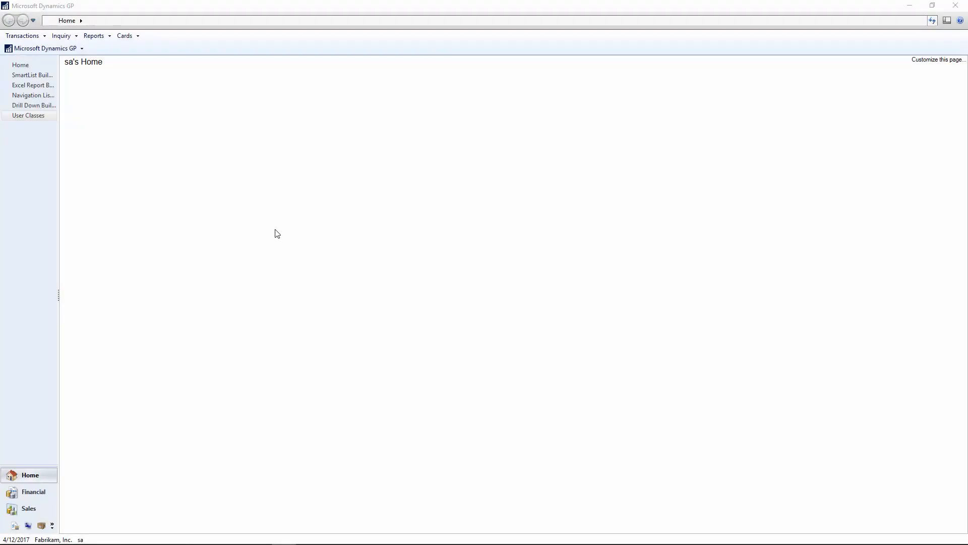
# Open SmartList Builder and load the SmartList with the ID SOP_CUST_SUMM.
pyautogui.click(29, 51)
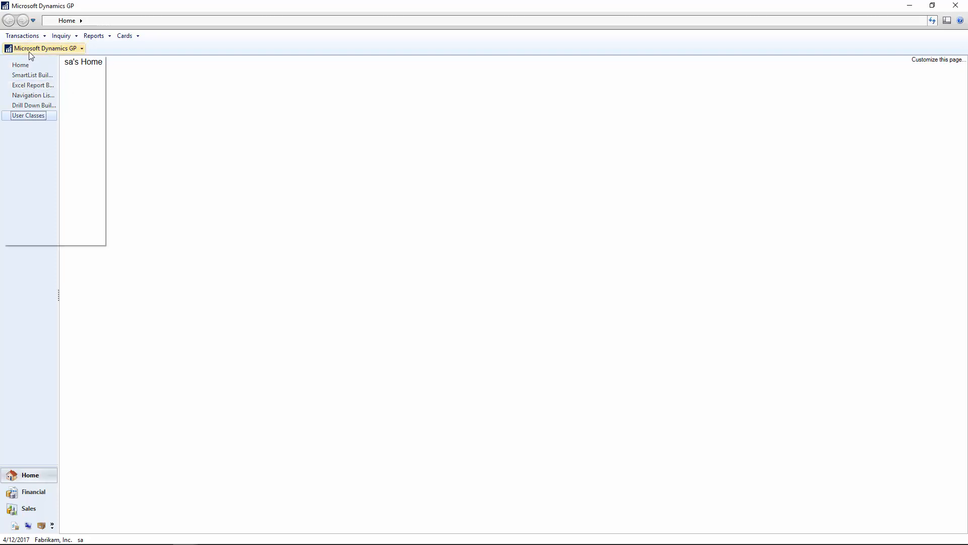
pyautogui.moveTo(28, 96)
pyautogui.moveTo(151, 153)
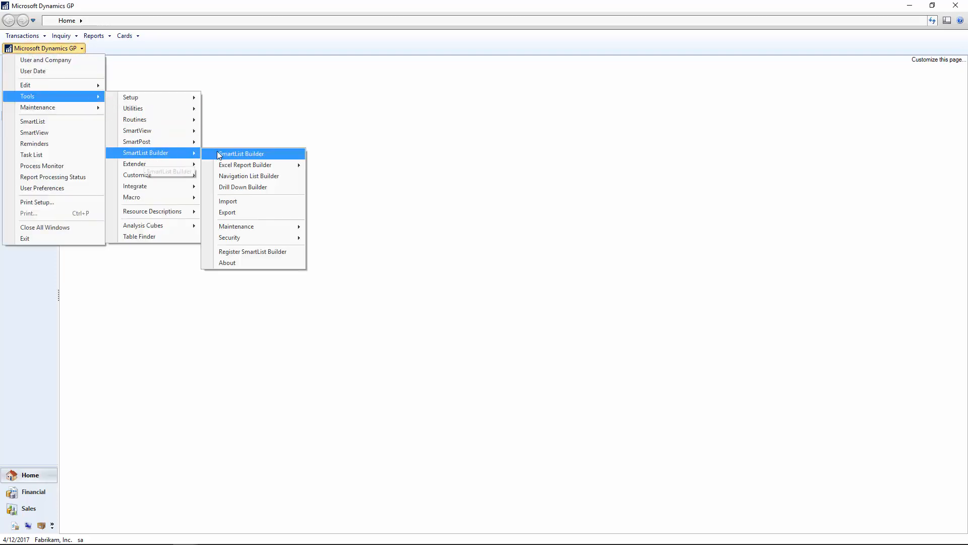
pyautogui.click(218, 154)
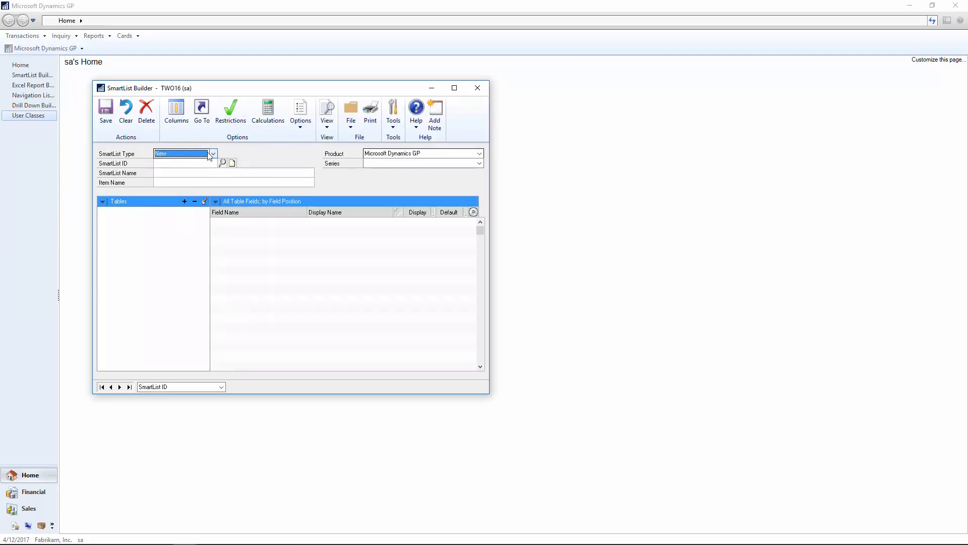
pyautogui.click(192, 165)
pyautogui.write('SOP')
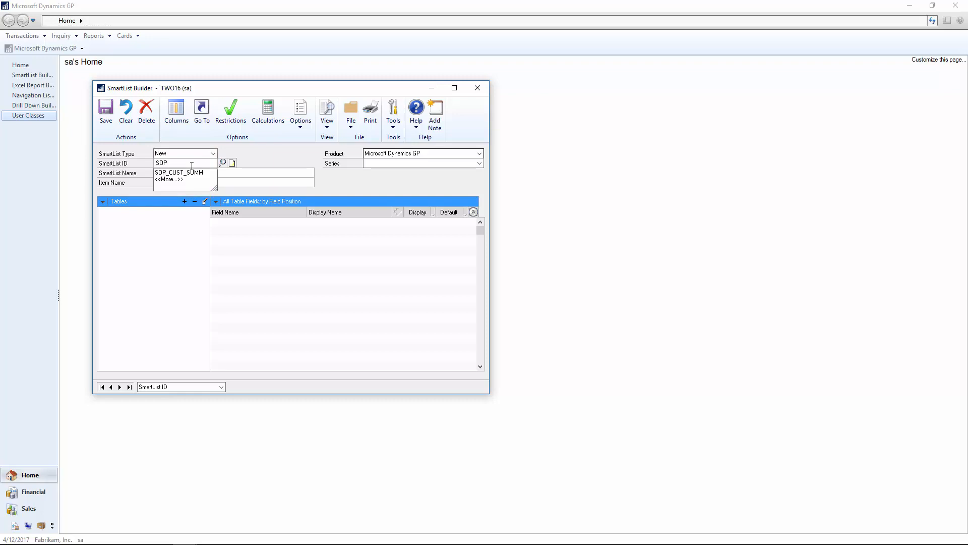
pyautogui.press('Down')
pyautogui.press('Tab')
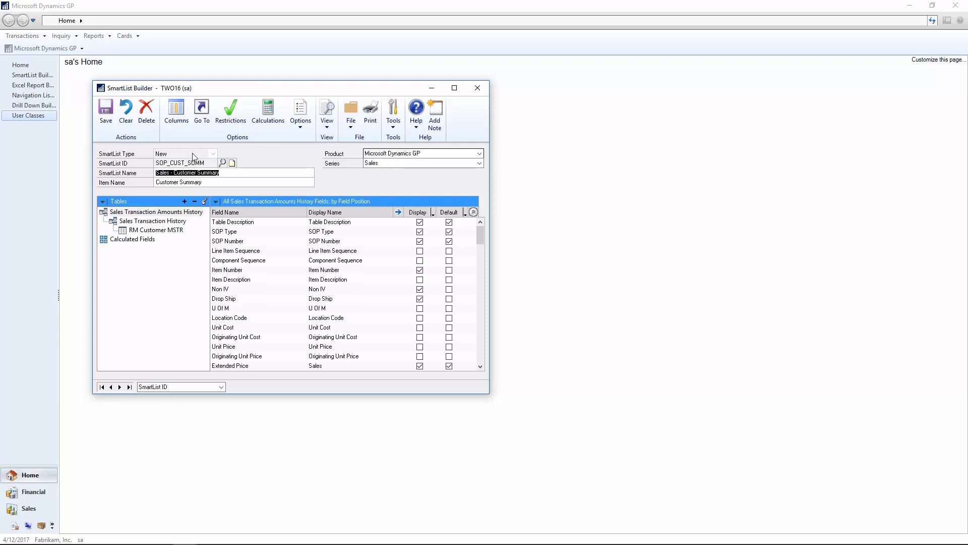
# Add a built-in Go To described as Transaction Details, using the Sales Transactions SmartList of Microsoft Dynamics GP and its View action.
pyautogui.click(205, 121)
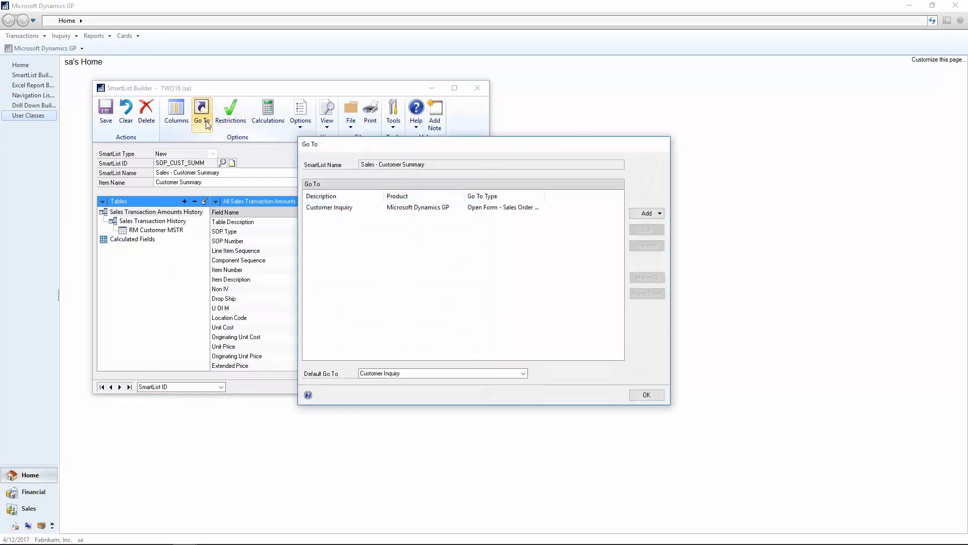
pyautogui.click(660, 214)
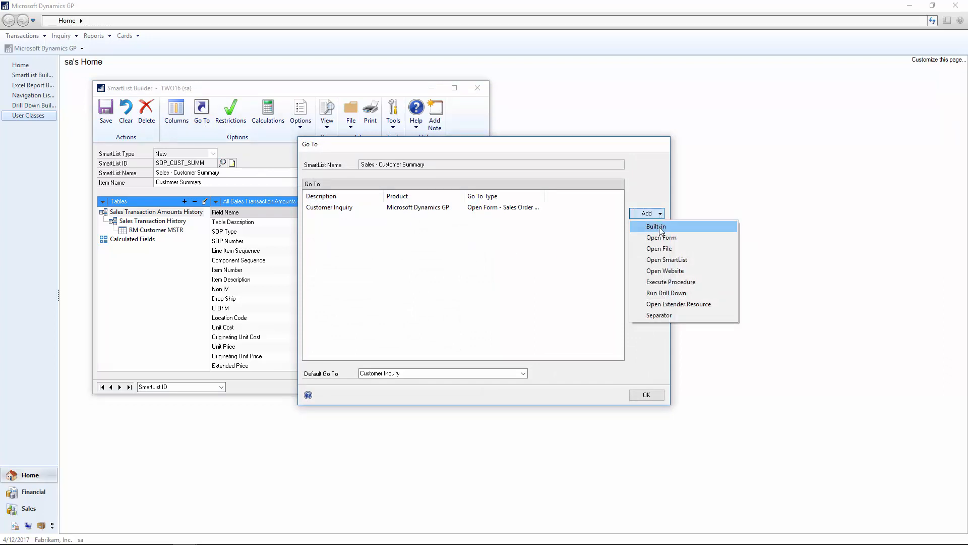
pyautogui.click(658, 227)
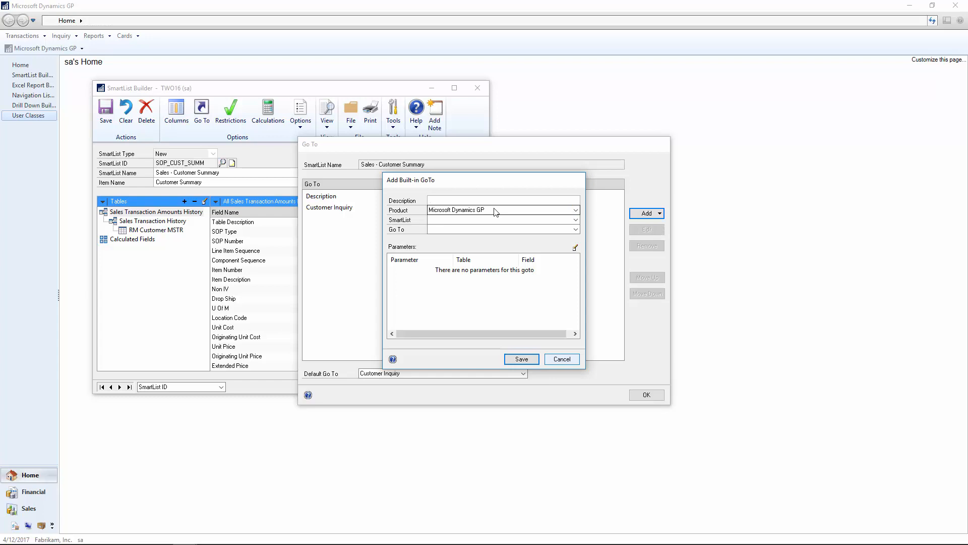
pyautogui.write('Transaction Details')
pyautogui.click(476, 220)
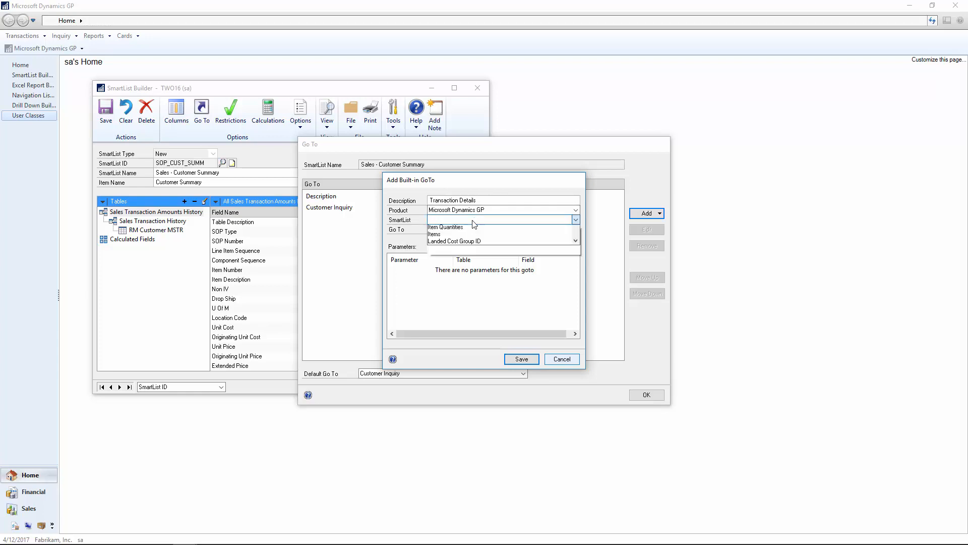
pyautogui.scroll(-5, 467, 256)
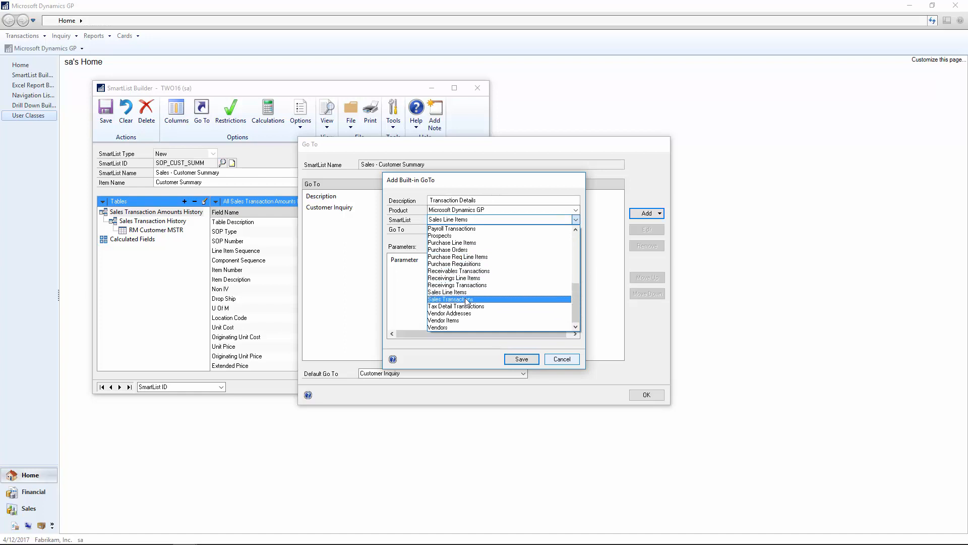
pyautogui.click(467, 300)
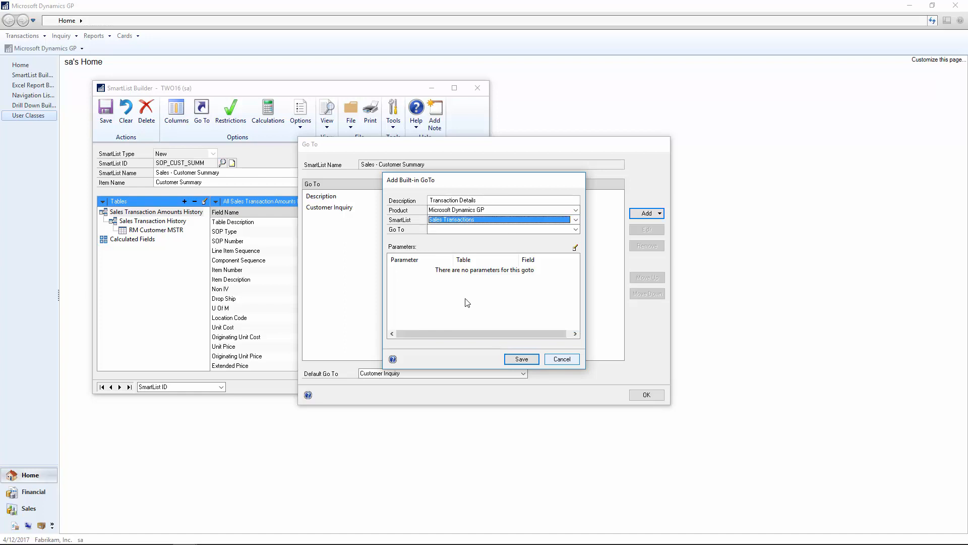
pyautogui.click(435, 230)
pyautogui.click(437, 238)
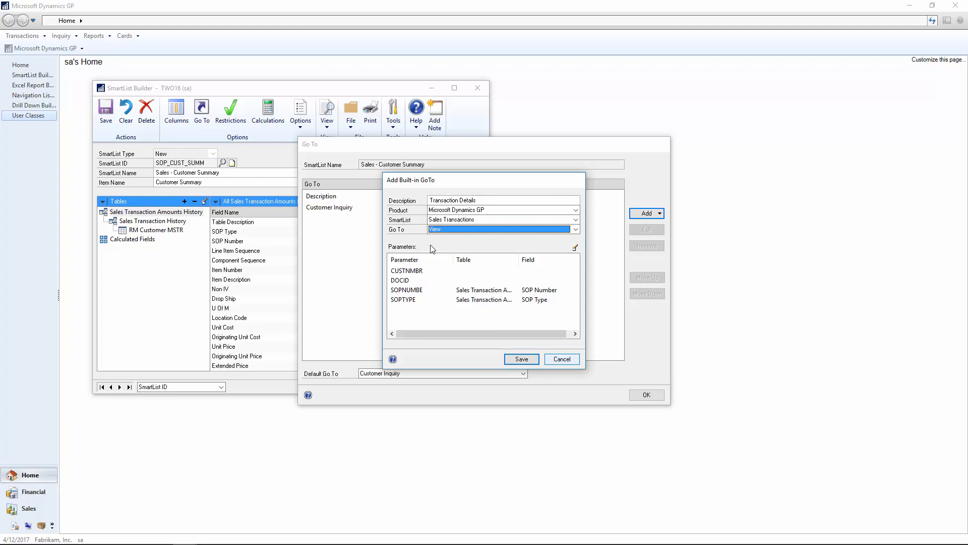
# Map the CUSTNMBR parameter to the Customer Number field of RM Customer MSTR and save the Transaction Details Go To.
pyautogui.doubleClick(408, 273)
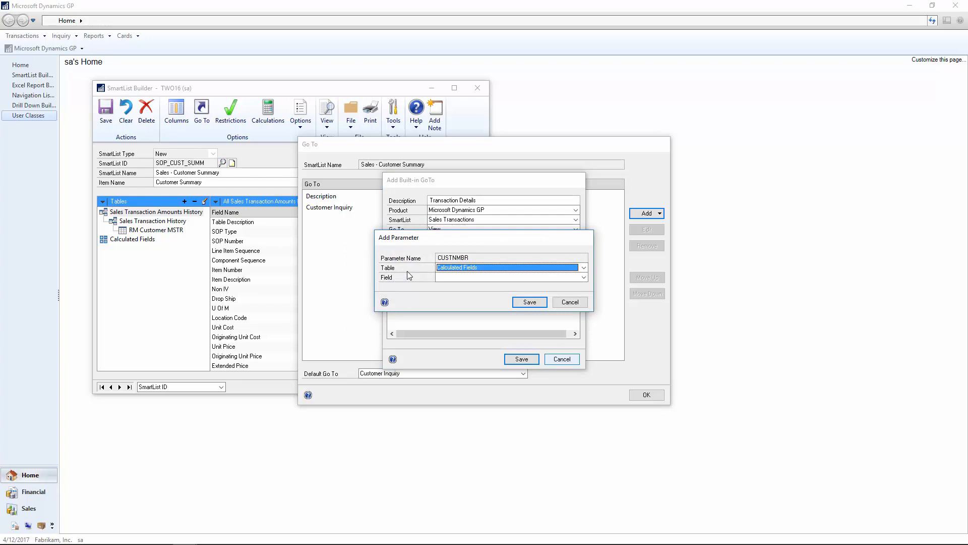
pyautogui.click(445, 268)
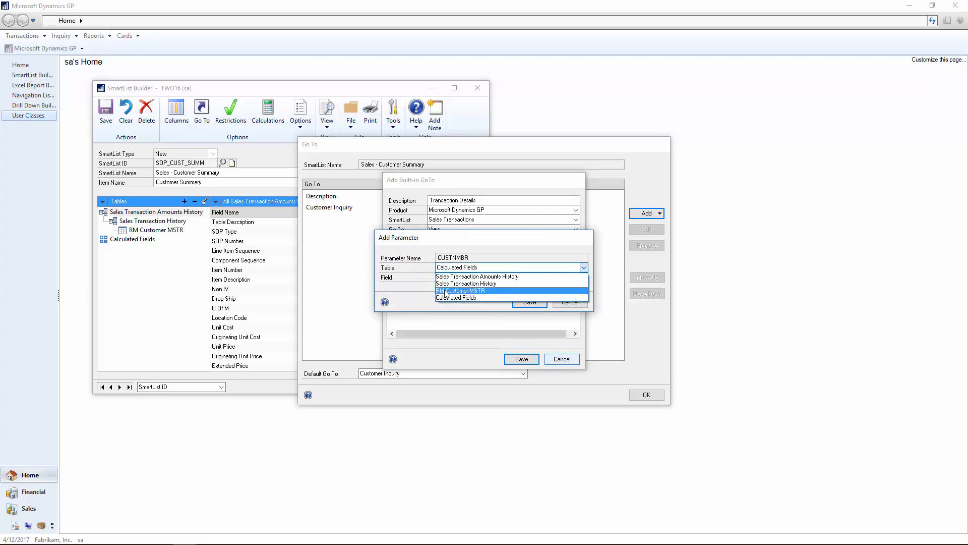
pyautogui.click(446, 291)
pyautogui.click(583, 278)
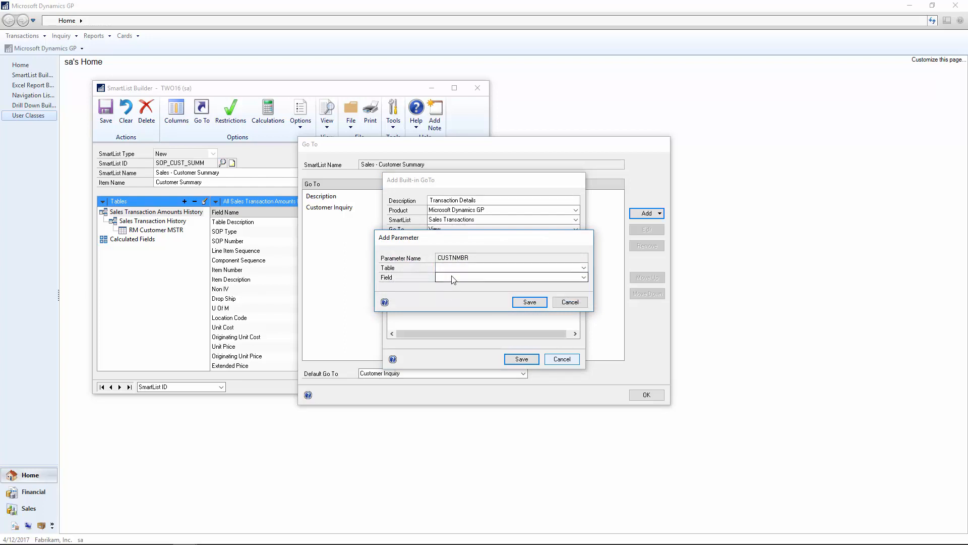
pyautogui.scroll(-3, 587, 374)
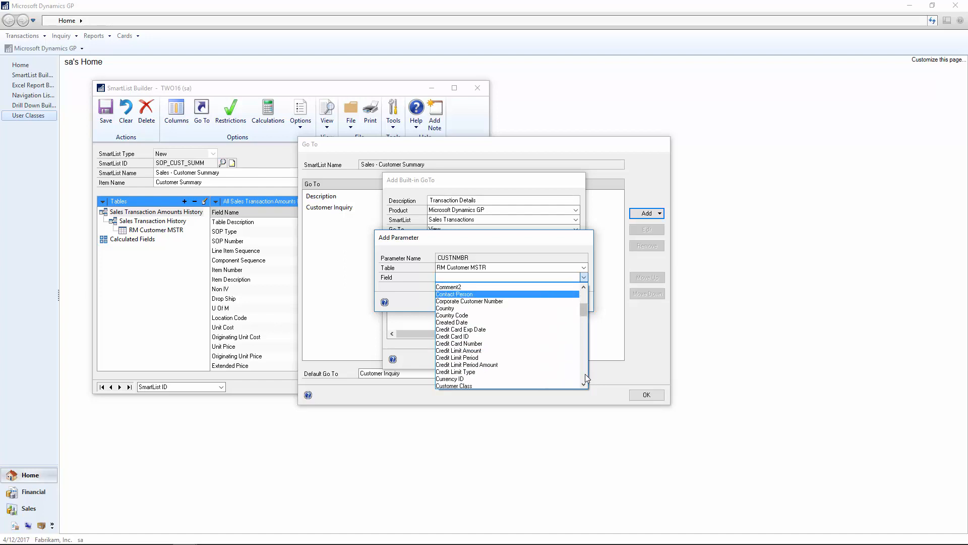
pyautogui.click(479, 382)
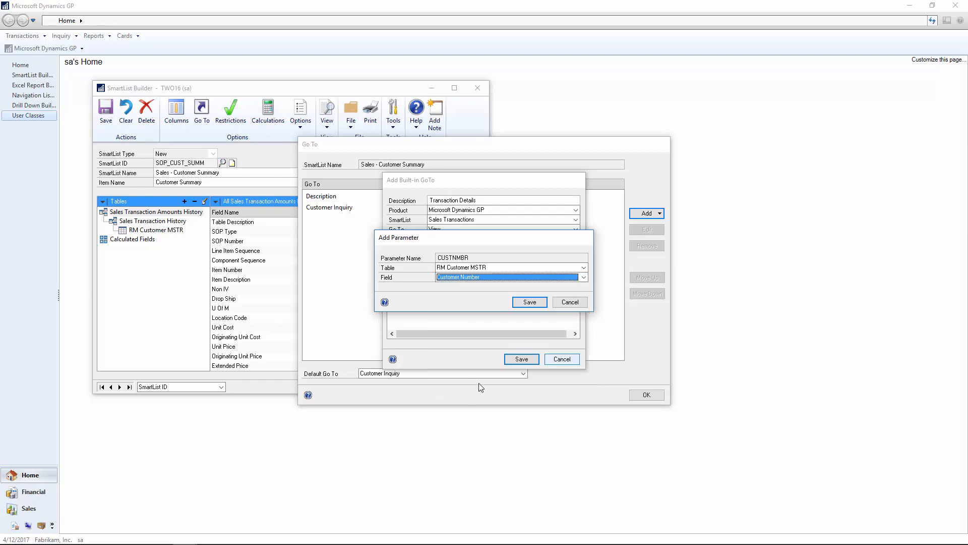
pyautogui.click(530, 302)
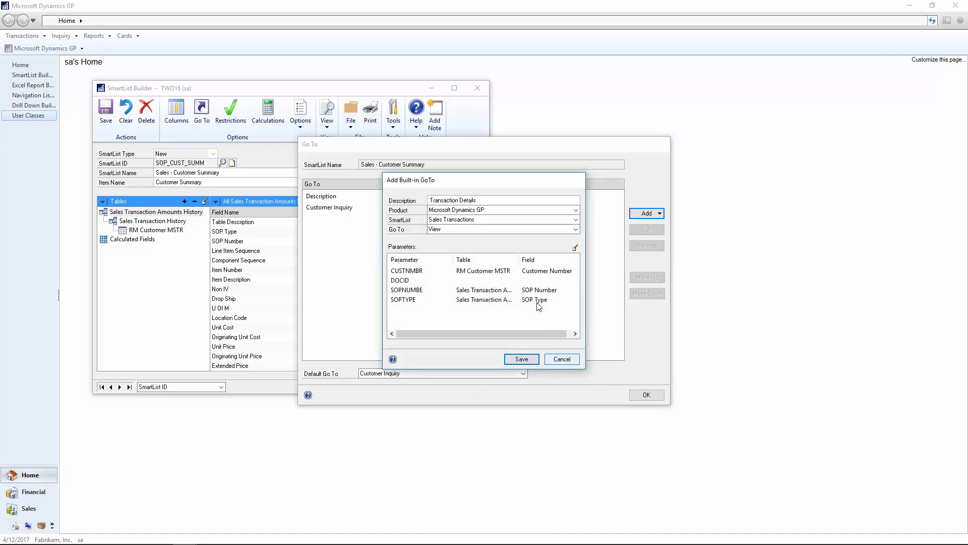
pyautogui.click(522, 360)
pyautogui.click(523, 361)
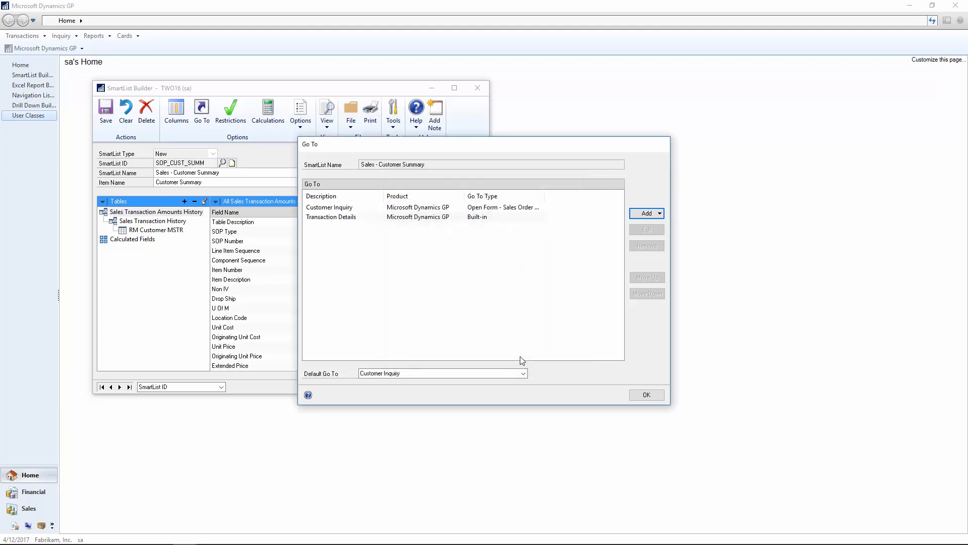
# Make Transaction Details the default Go To and save the Customer Summary SmartList.
pyautogui.click(400, 374)
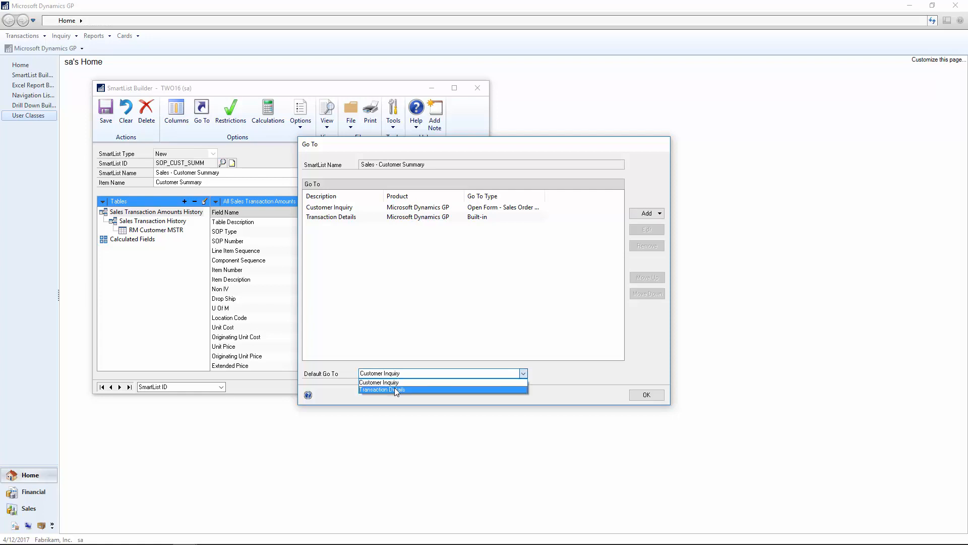
pyautogui.click(395, 389)
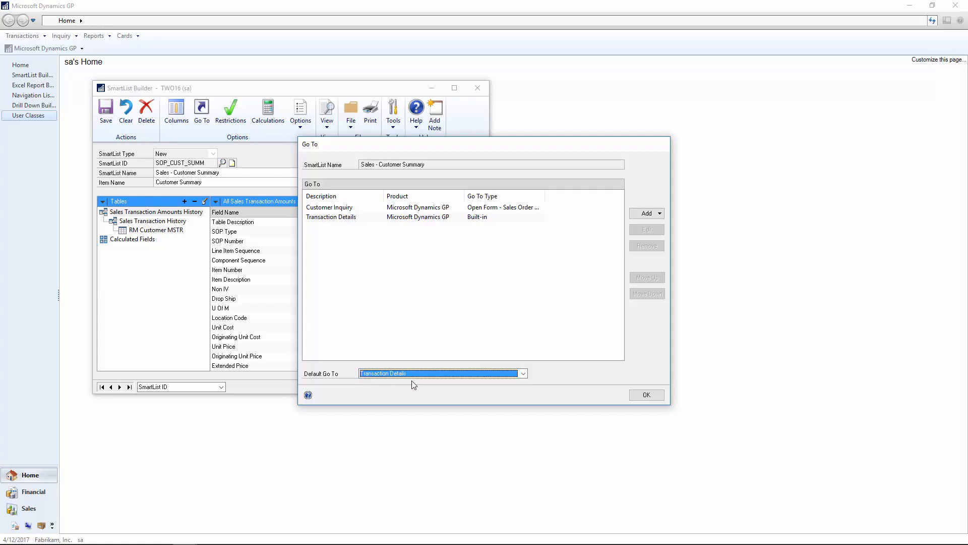
pyautogui.click(646, 394)
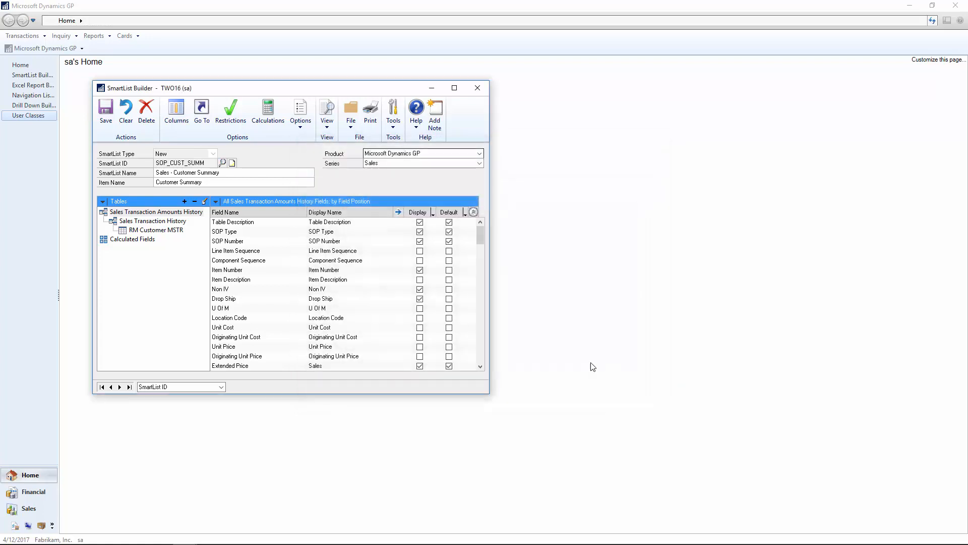
pyautogui.click(108, 120)
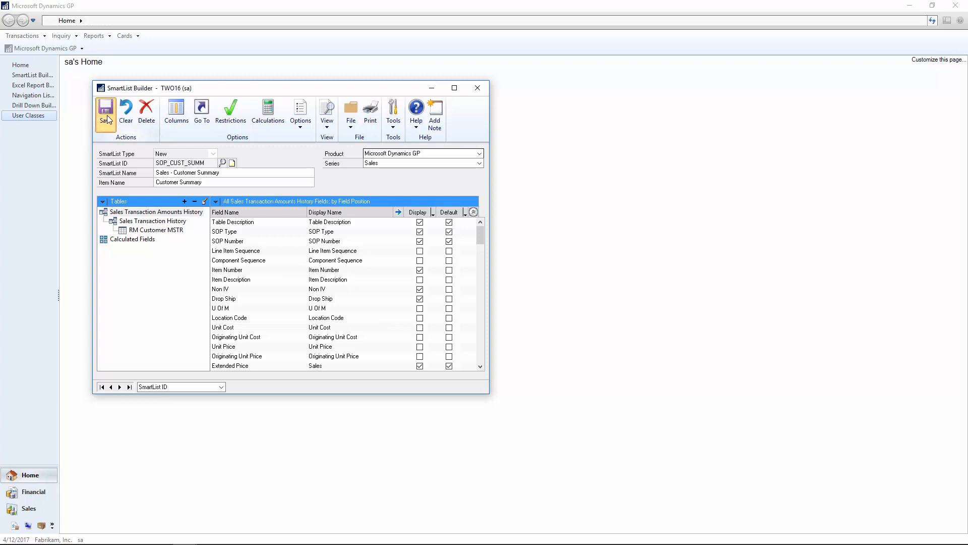
pyautogui.click(202, 114)
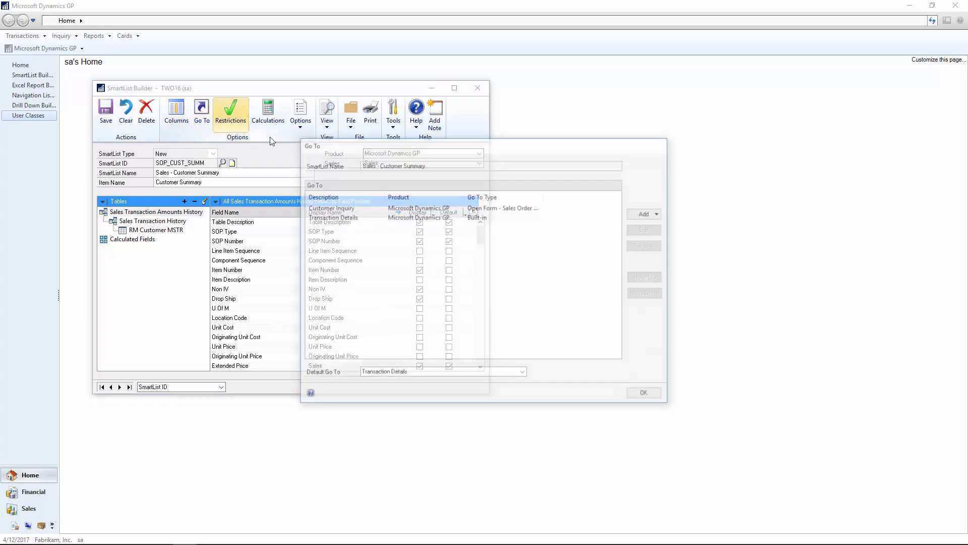
pyautogui.click(645, 397)
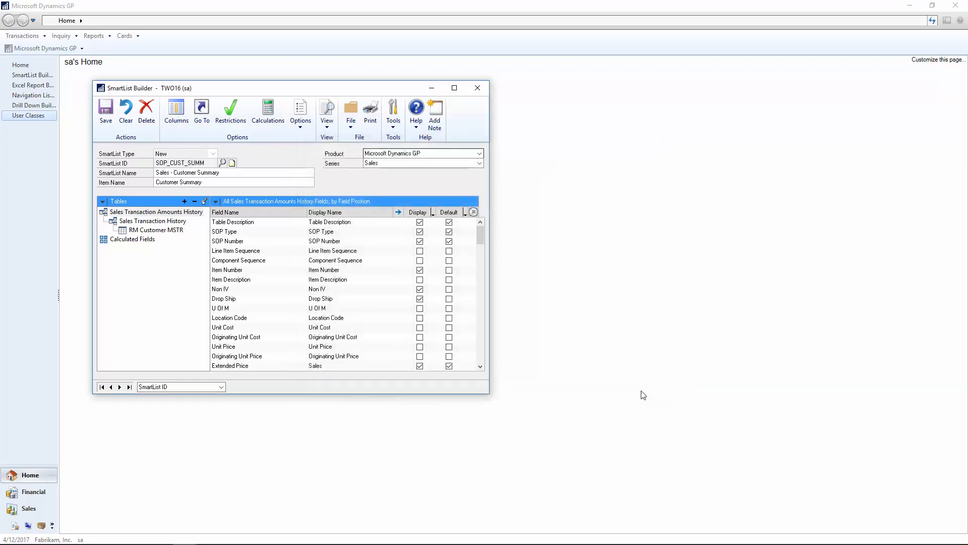
pyautogui.click(109, 119)
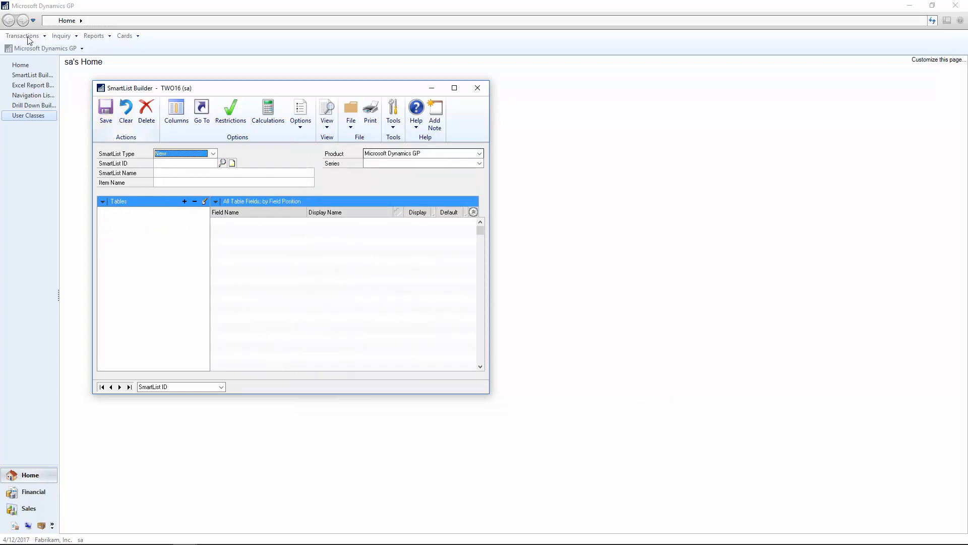
# Open SmartList, accept making the pending changes, and display the Sales - Customer Summary SmartList.
pyautogui.click(35, 48)
pyautogui.click(44, 122)
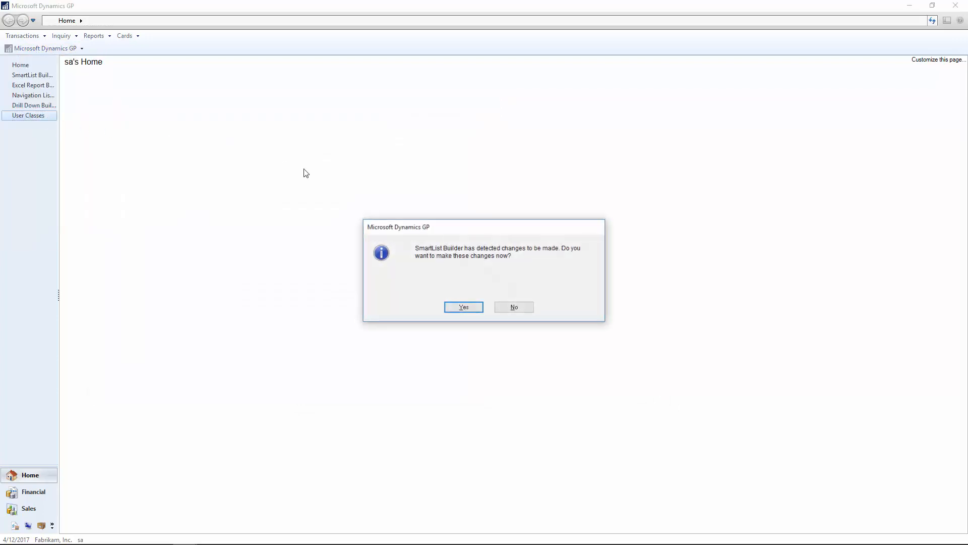
pyautogui.click(463, 308)
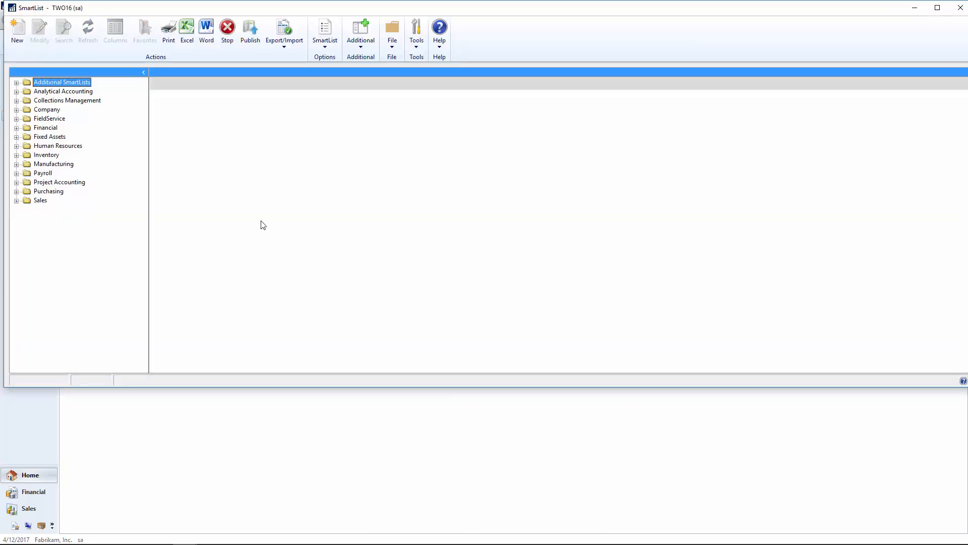
pyautogui.click(17, 201)
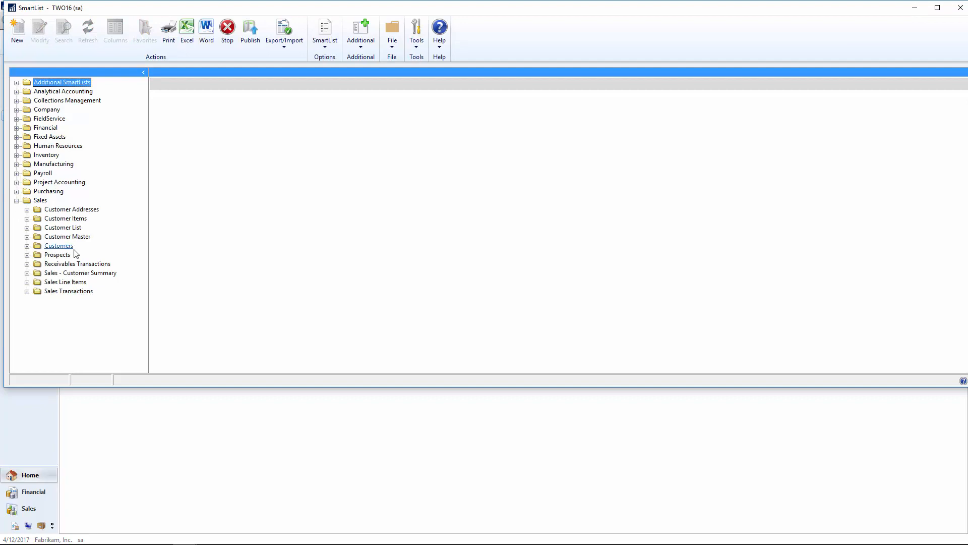
pyautogui.click(80, 273)
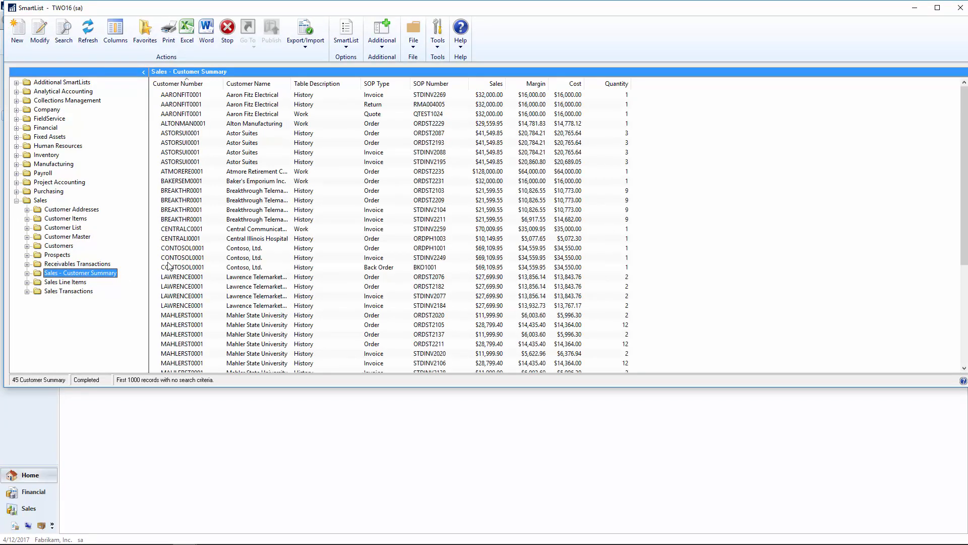
# Run the Transaction Details Go To on the Aaron Fitz Electrical history invoice, and close the resulting inquiry window.
pyautogui.click(310, 97)
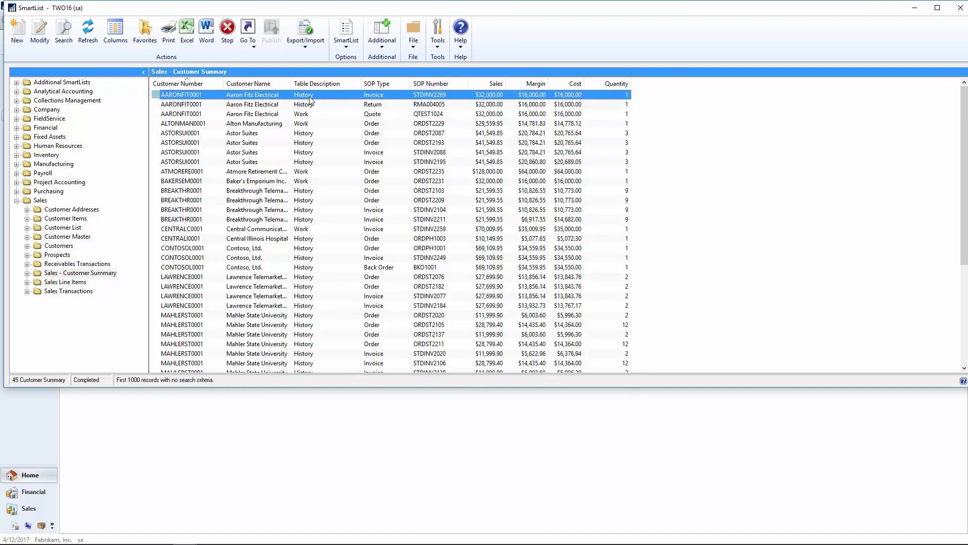
pyautogui.click(248, 45)
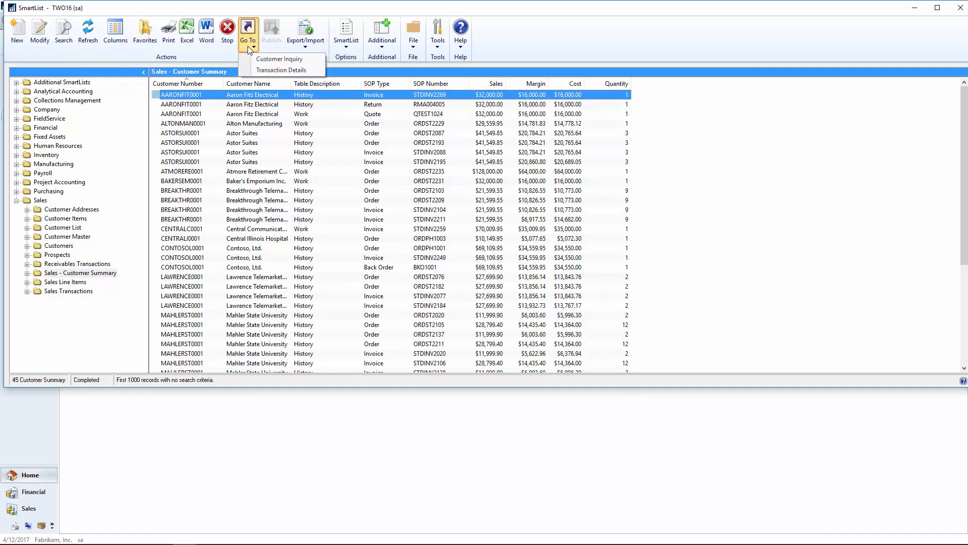
pyautogui.click(260, 70)
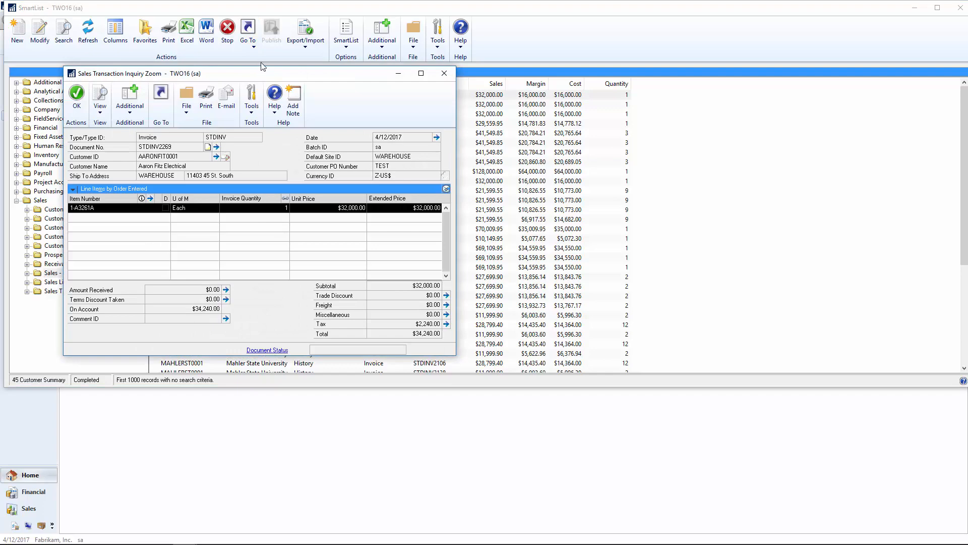
pyautogui.click(444, 75)
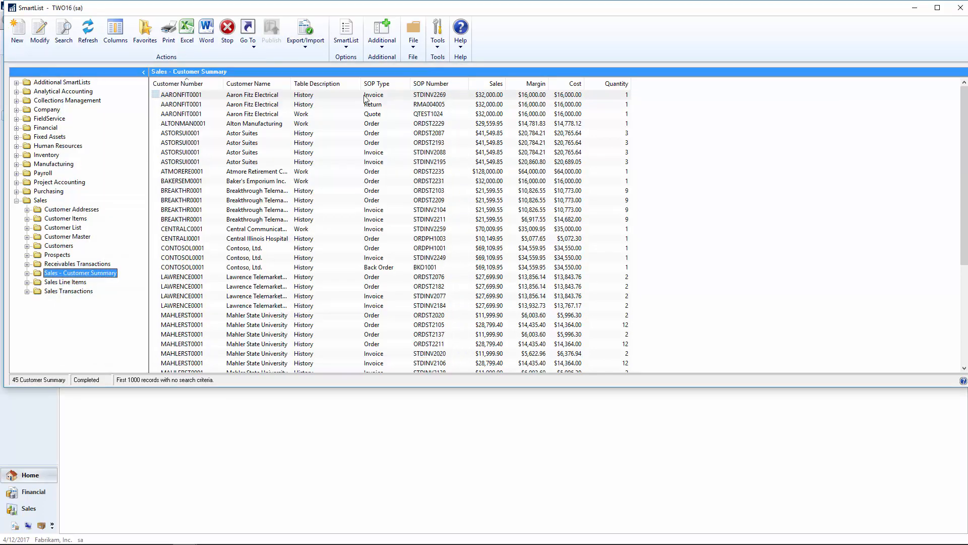
# Run the Transaction Details Go To on the Aaron Fitz Electrical work quote, and close the transaction entry and SmartList windows.
pyautogui.click(306, 114)
pyautogui.click(248, 52)
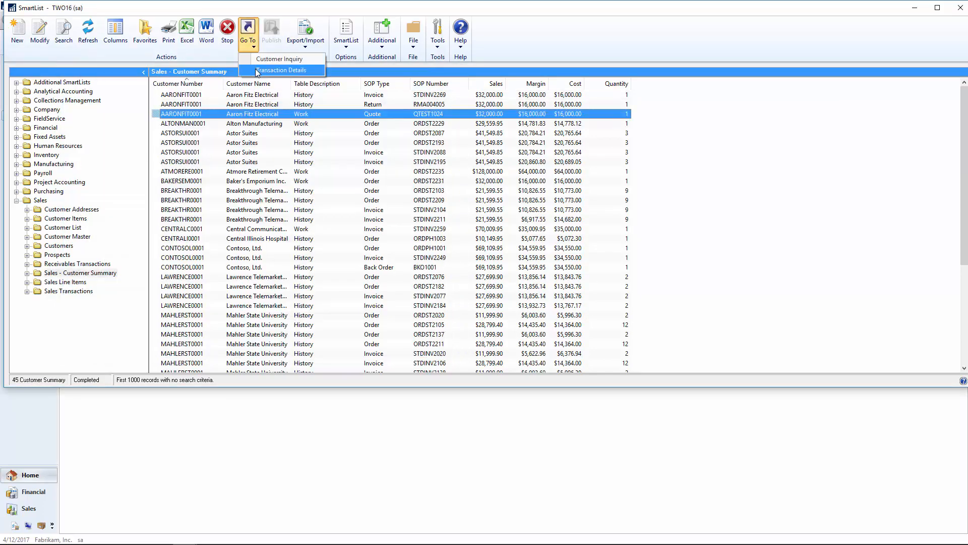
pyautogui.click(258, 70)
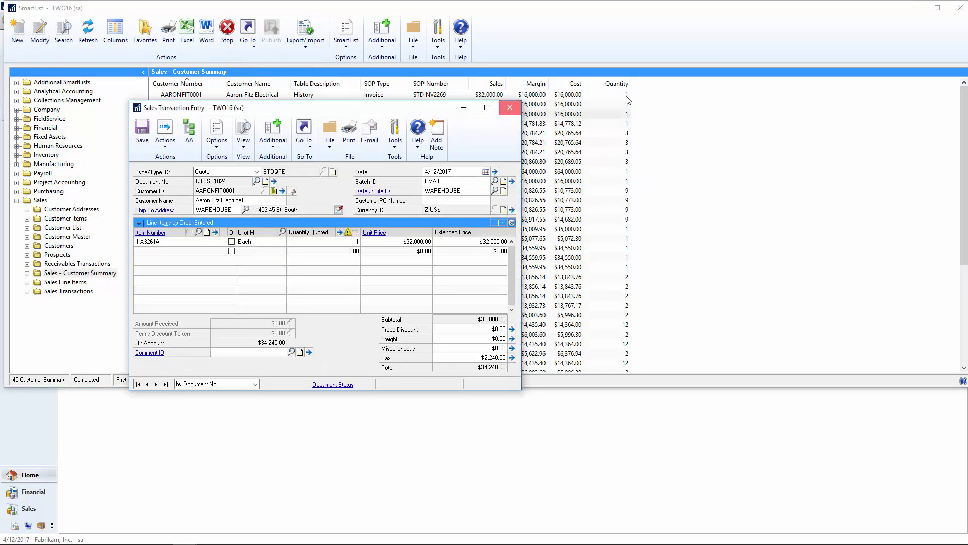
pyautogui.click(510, 107)
pyautogui.click(959, 9)
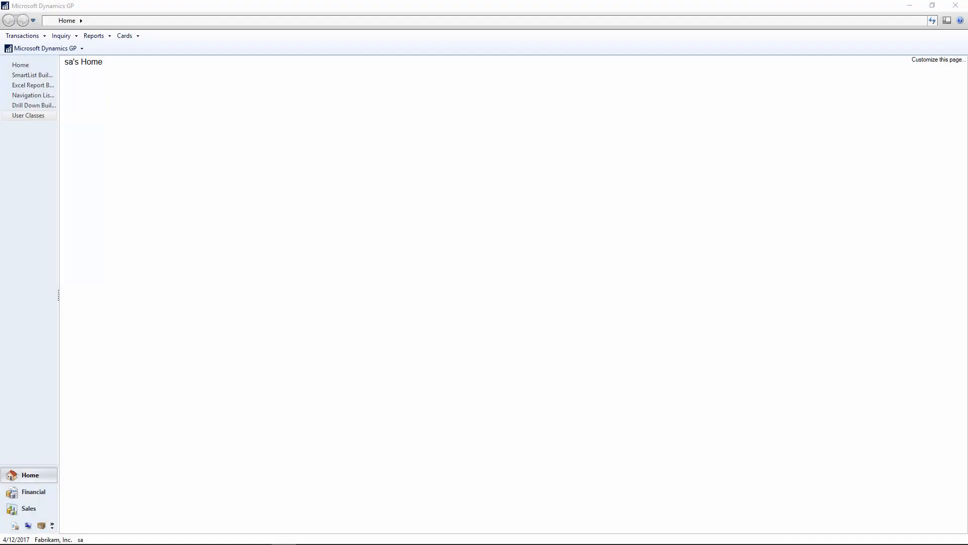
# Reopen SmartList Builder and load the existing SmartList with the ID SOP_CUST_SUMM.
pyautogui.click(64, 50)
pyautogui.moveTo(56, 96)
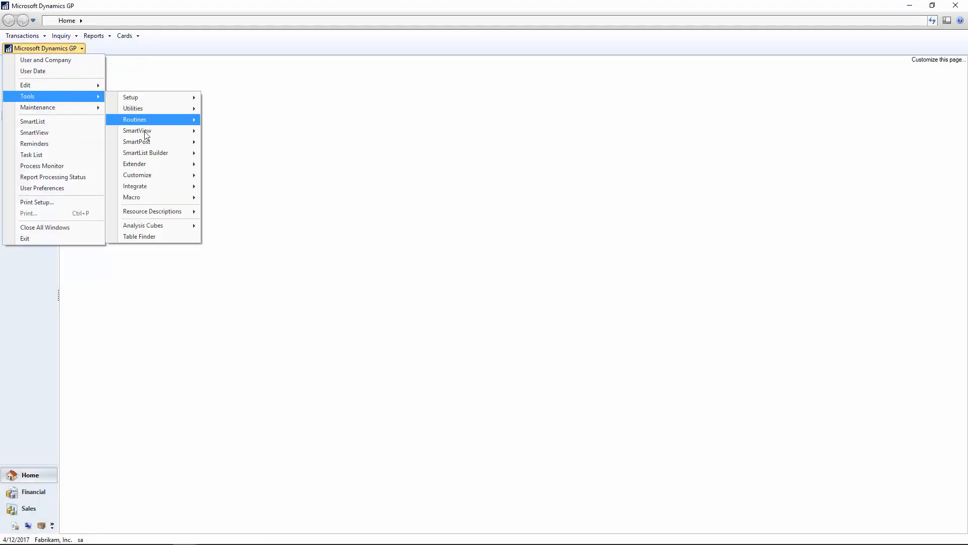
pyautogui.moveTo(150, 155)
pyautogui.click(230, 154)
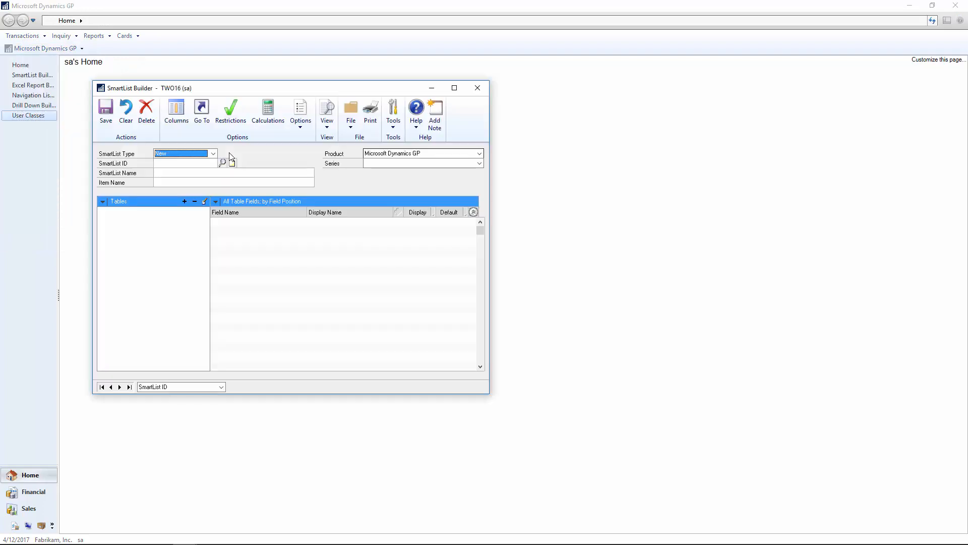
pyautogui.click(162, 163)
pyautogui.write('SOP')
pyautogui.press('Down')
pyautogui.press('Tab')
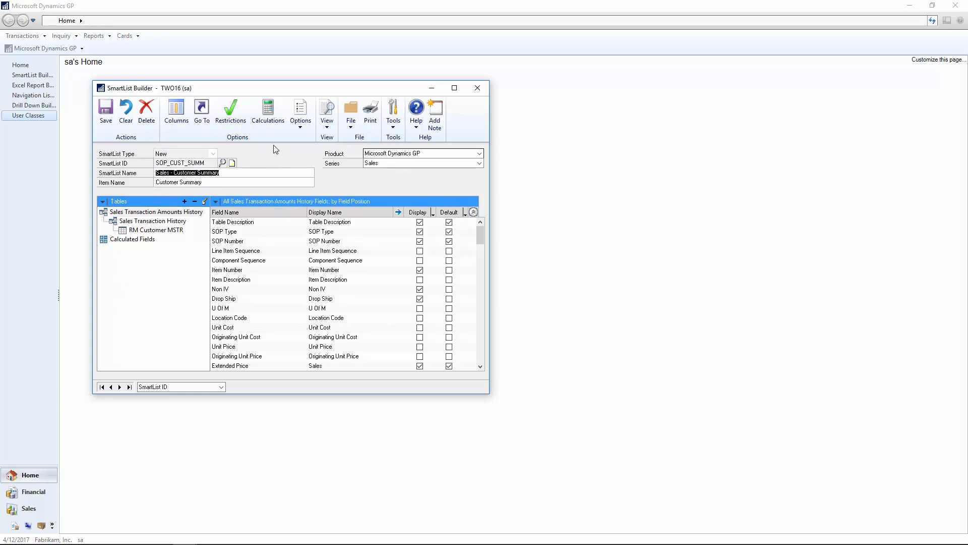
# Add an Open SmartList Go To described as Item SmartList, using the Microsoft Dynamics GP product and the Items SmartList.
pyautogui.click(206, 119)
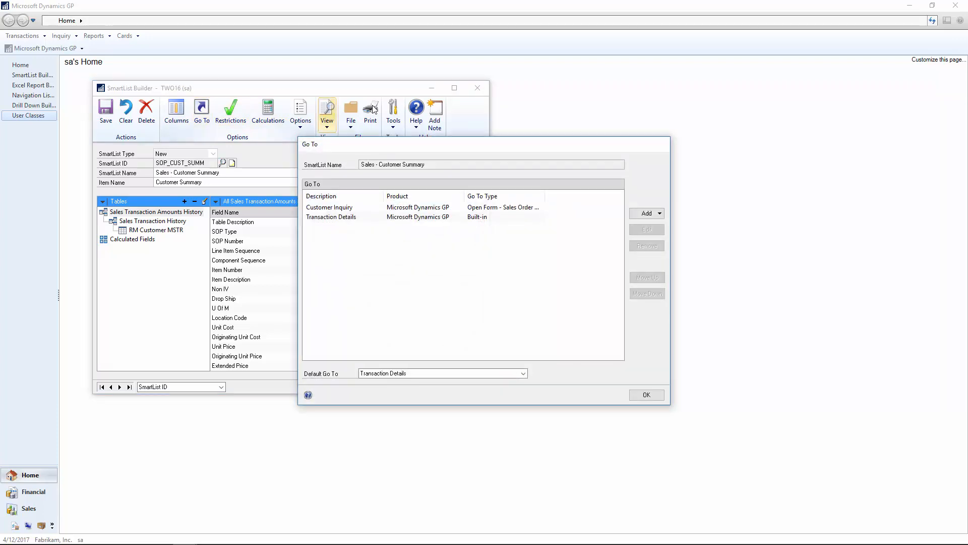
pyautogui.click(647, 216)
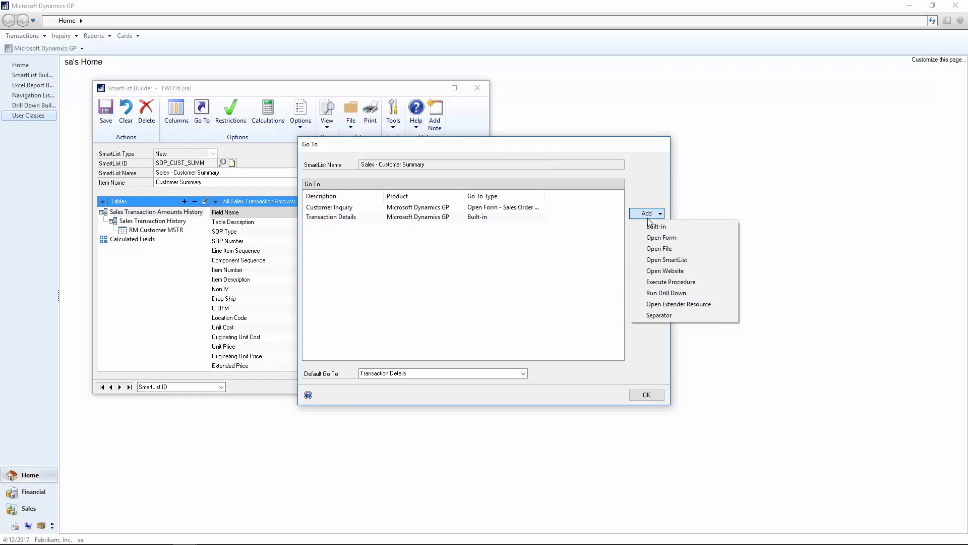
pyautogui.click(657, 260)
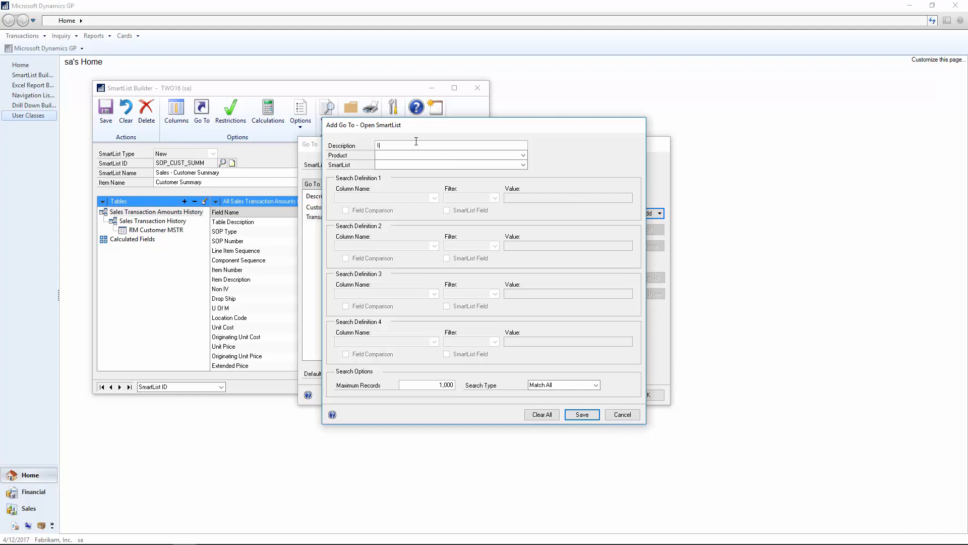
pyautogui.write('tem SmartList')
pyautogui.click(405, 155)
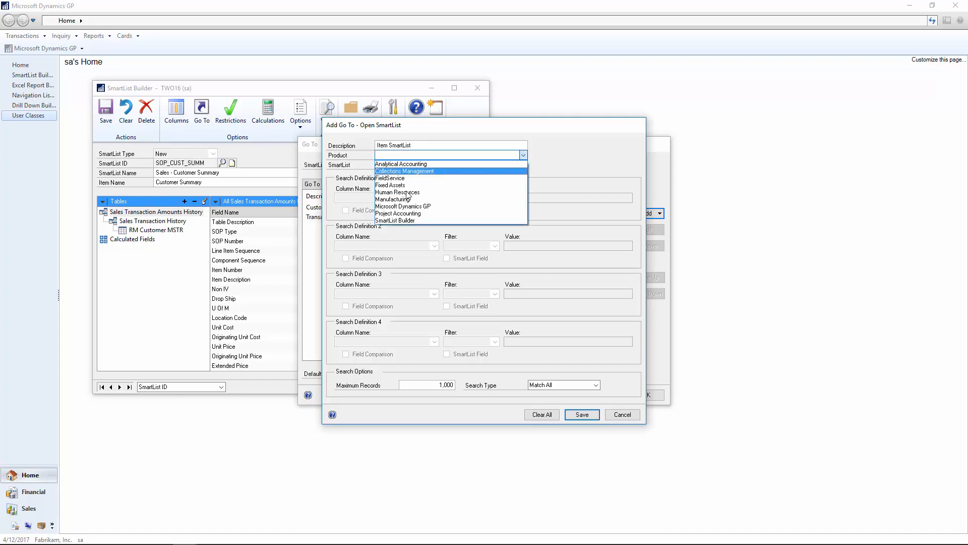
pyautogui.click(411, 207)
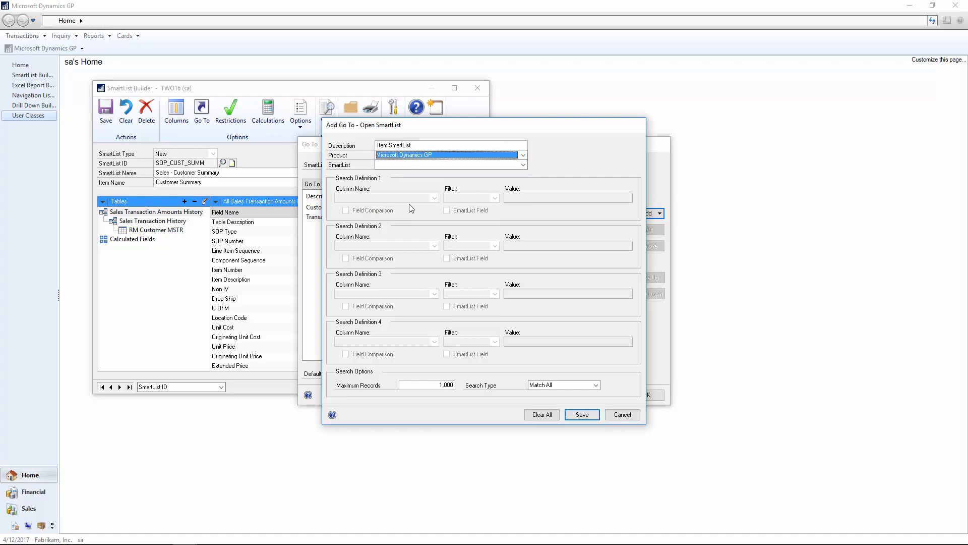
pyautogui.click(410, 165)
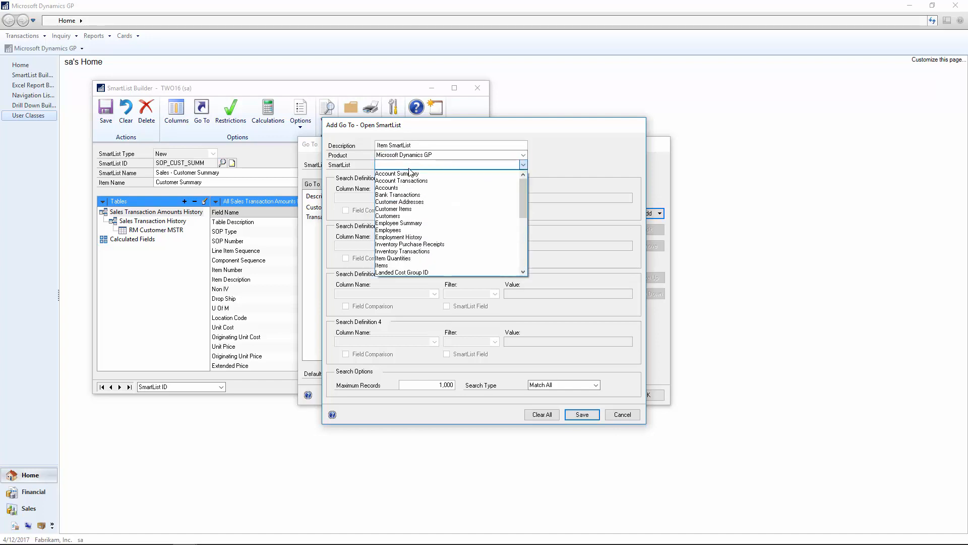
pyautogui.click(415, 266)
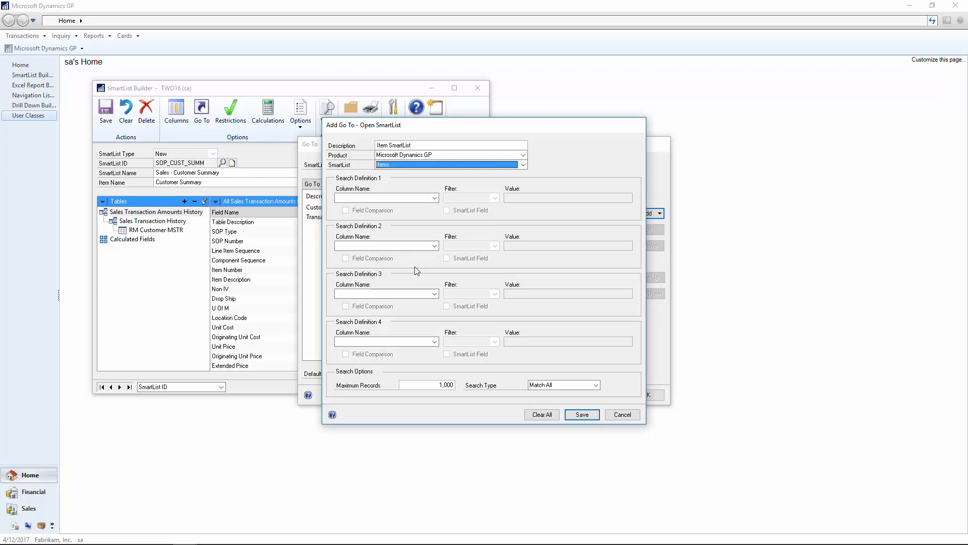
# Set Search Definition 1 to match the Item Number column with the SmartList field Item Number.
pyautogui.click(391, 199)
pyautogui.moveTo(437, 214); pyautogui.dragTo(436, 239)
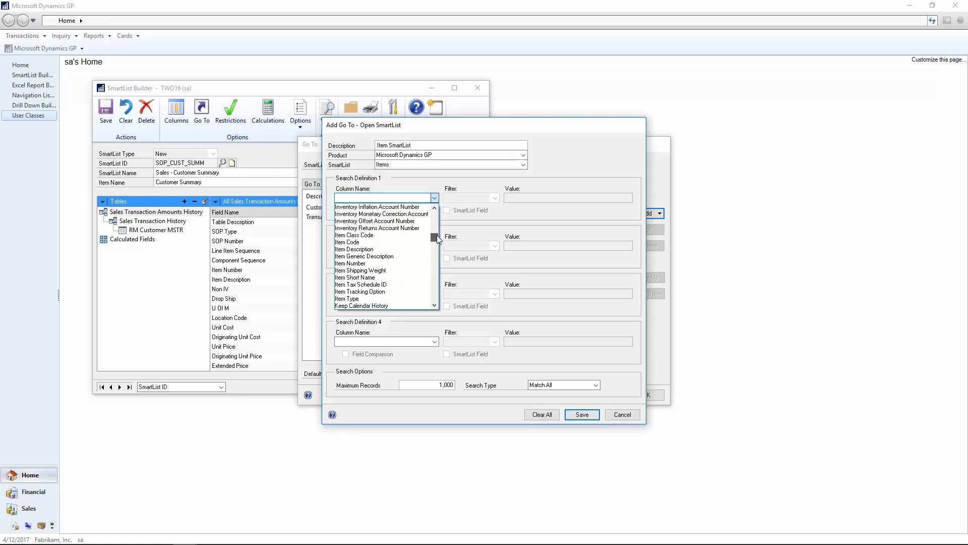
pyautogui.click(382, 263)
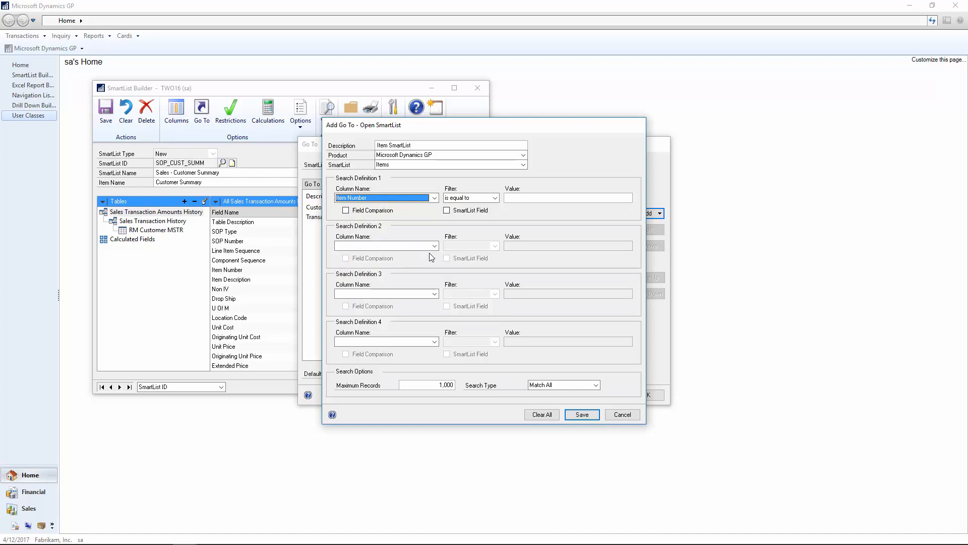
pyautogui.click(449, 211)
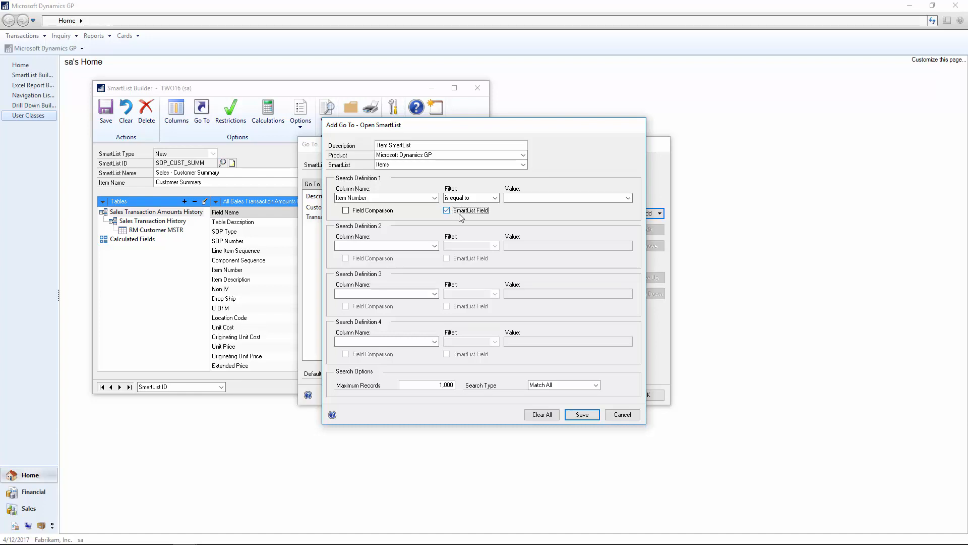
pyautogui.click(525, 200)
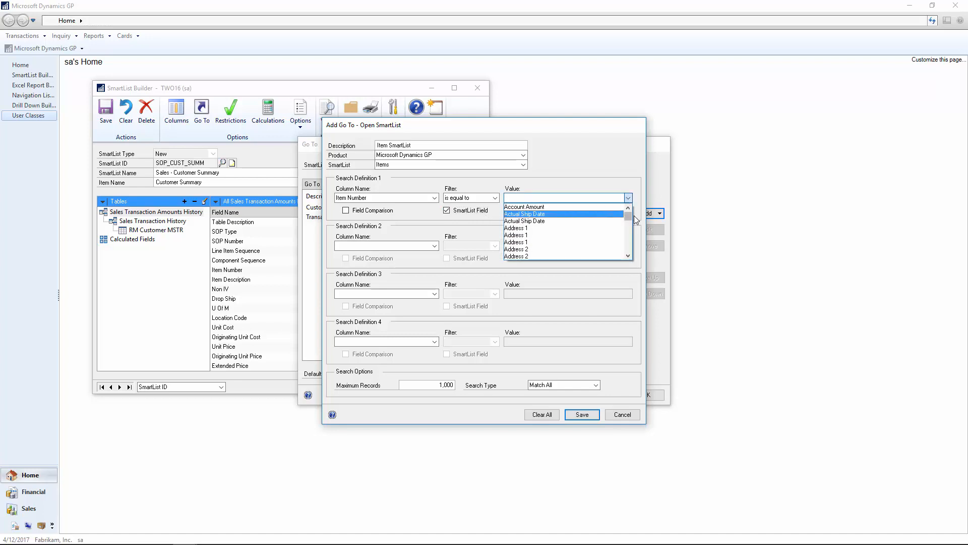
pyautogui.moveTo(627, 217); pyautogui.dragTo(629, 229)
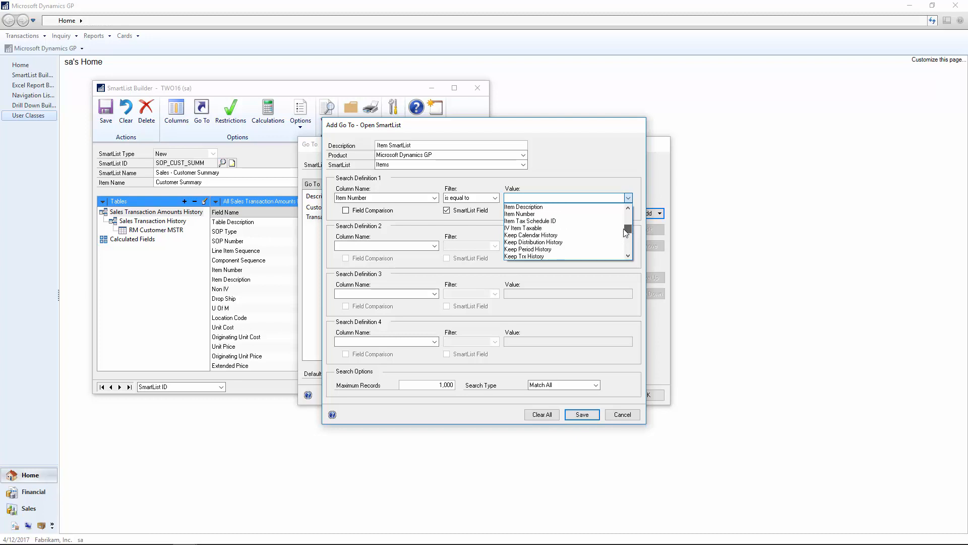
pyautogui.click(534, 214)
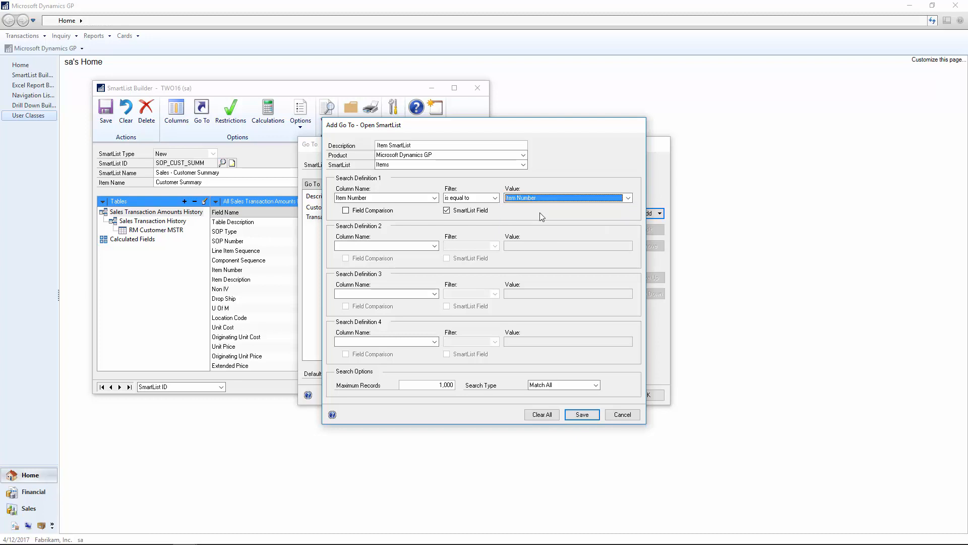
# Save the new Go To, accept the Go To list, and save the Customer Summary SmartList.
pyautogui.click(585, 416)
pyautogui.click(585, 417)
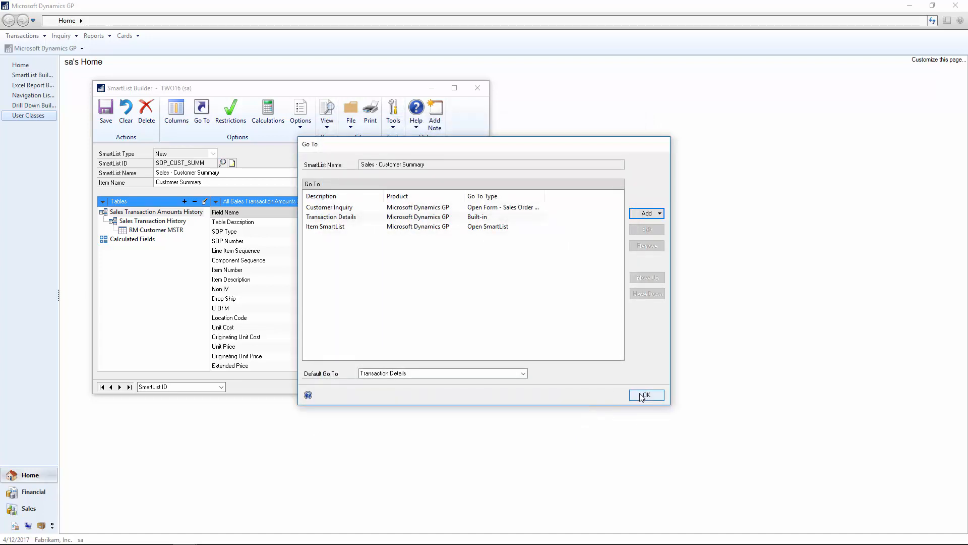
pyautogui.click(642, 396)
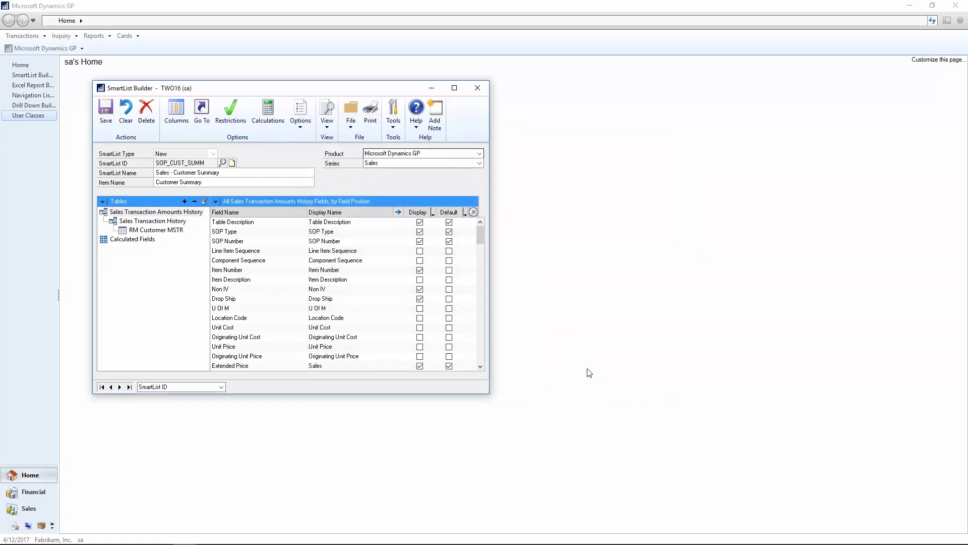
pyautogui.click(106, 111)
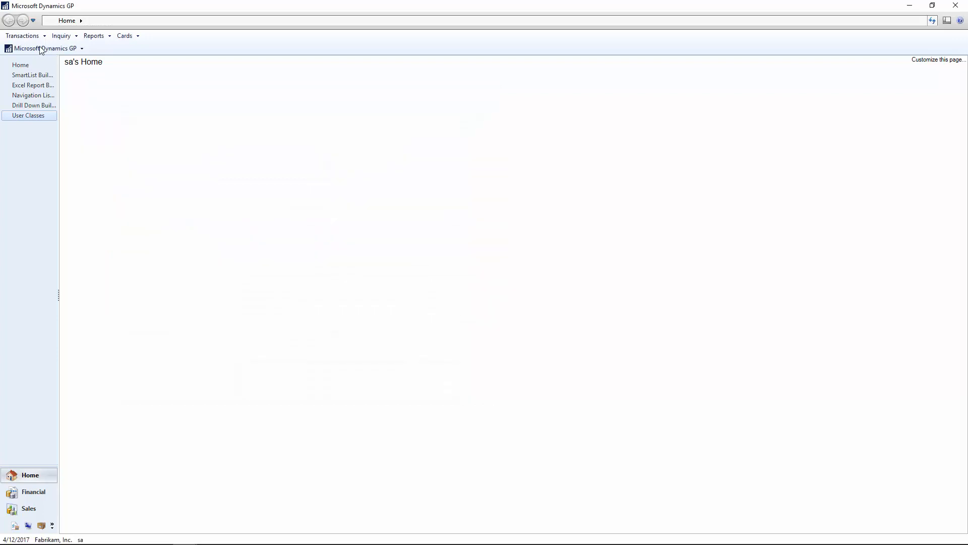
# Open SmartList, accept making the pending changes, and display Sales - Customer Summary from the Sales folder.
pyautogui.click(39, 47)
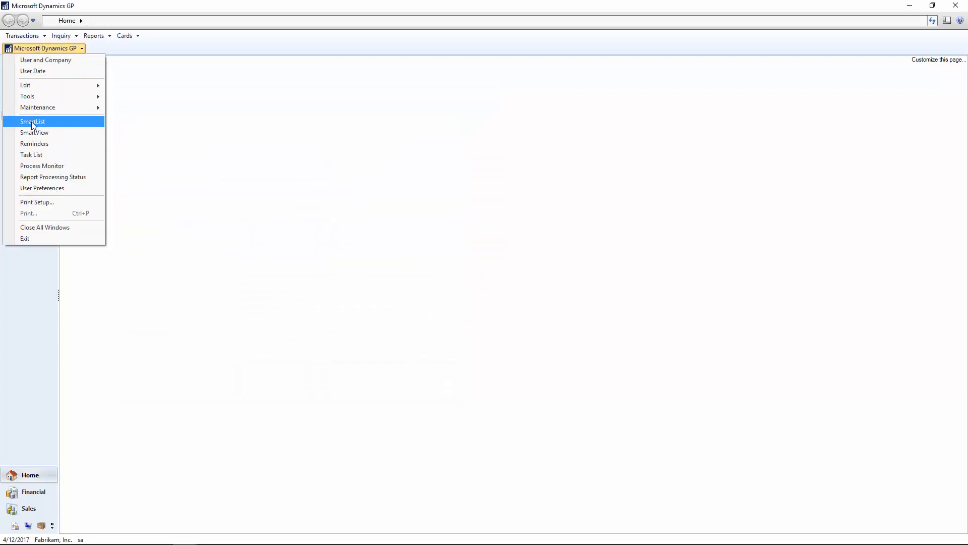
pyautogui.click(32, 122)
pyautogui.click(463, 307)
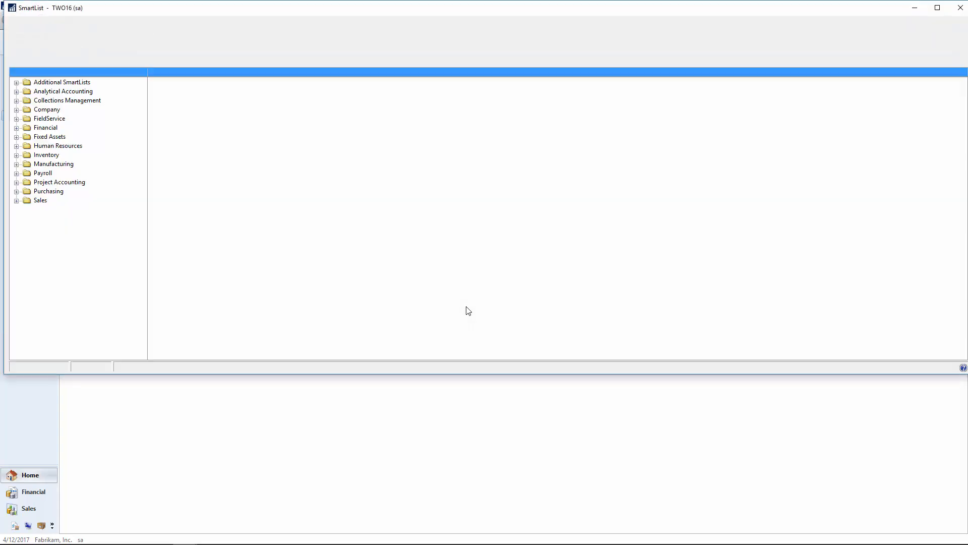
pyautogui.click(16, 201)
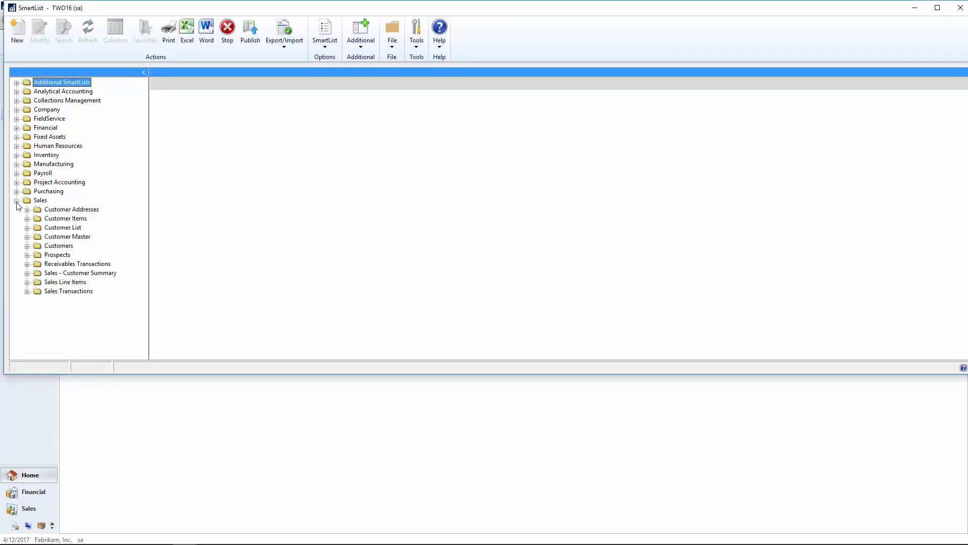
pyautogui.click(74, 275)
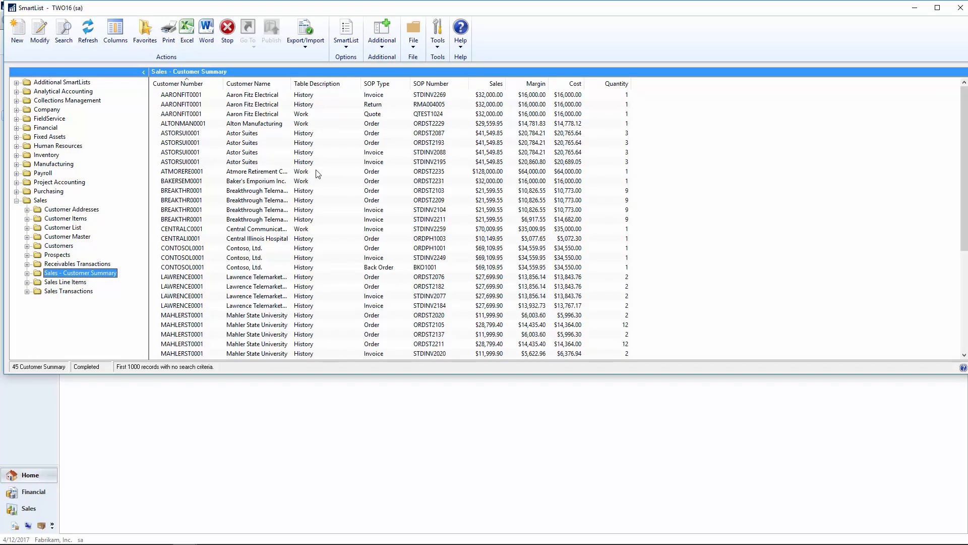
# Run the Item SmartList Go To on the first Astor Suites history order, and close the SmartList window.
pyautogui.click(374, 135)
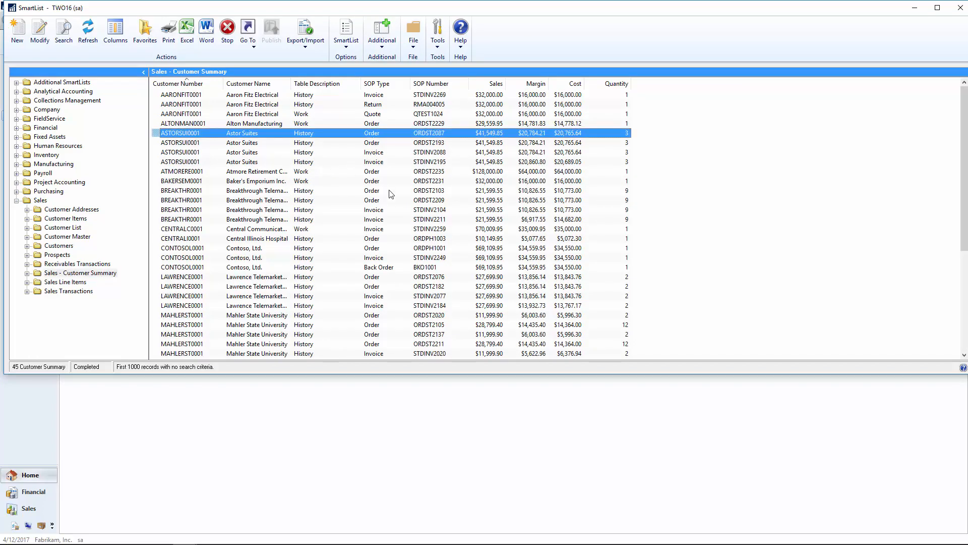
pyautogui.click(247, 44)
pyautogui.click(267, 82)
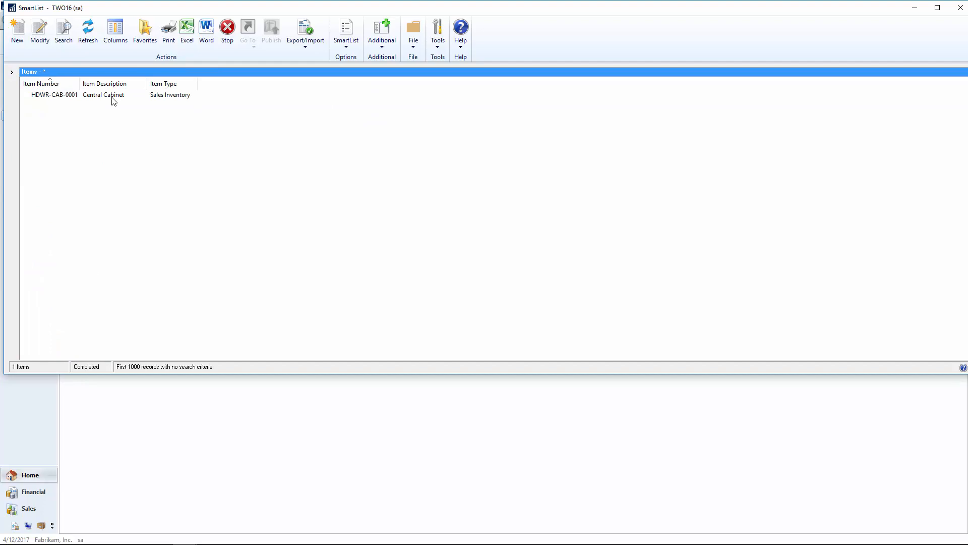
pyautogui.click(960, 8)
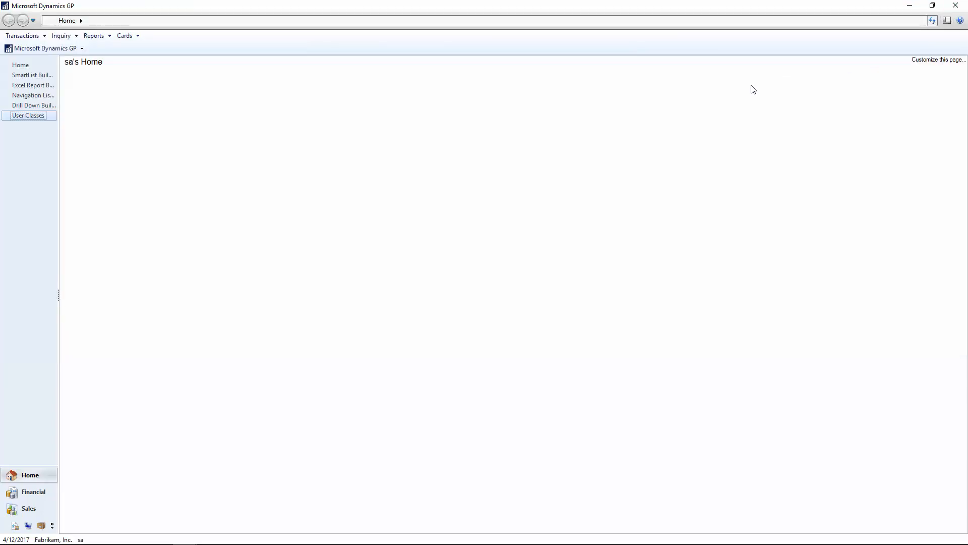